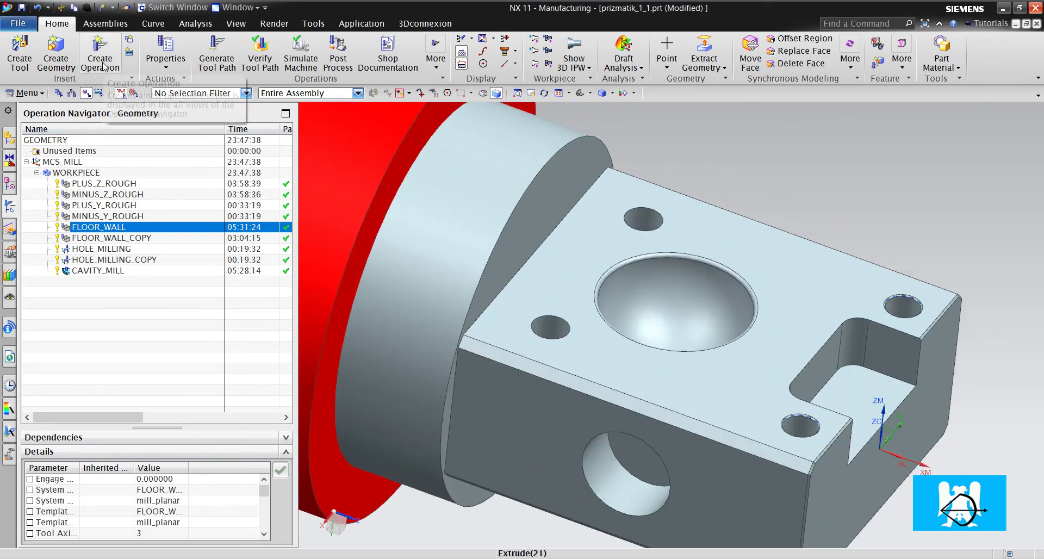
scroll(866, 362, "up", 3)
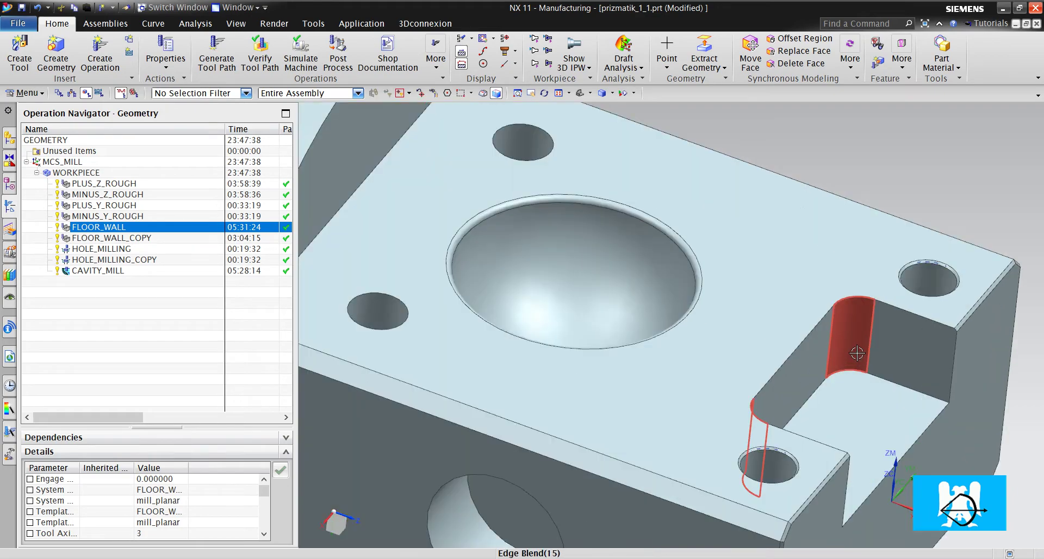
Measure the diameter of the upper-left hole on the part
middle_click_drag(883, 338, 873, 412)
left_click(167, 350)
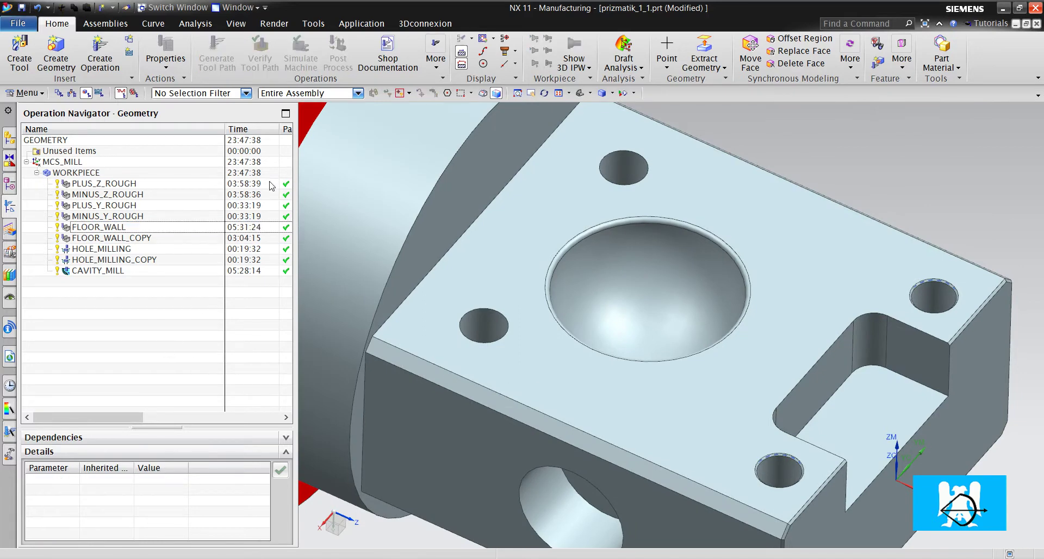
left_click(196, 24)
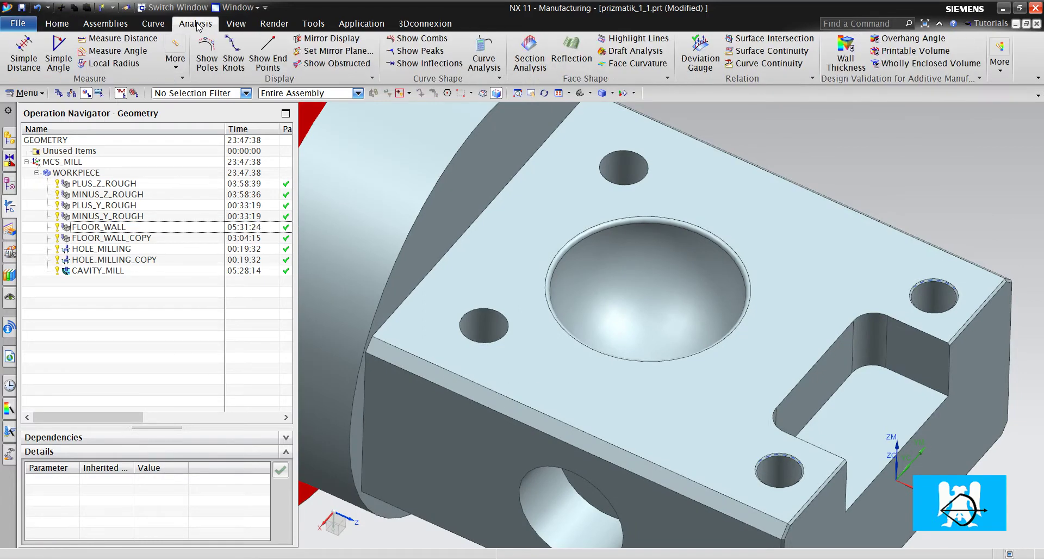
left_click(143, 43)
left_click(333, 63)
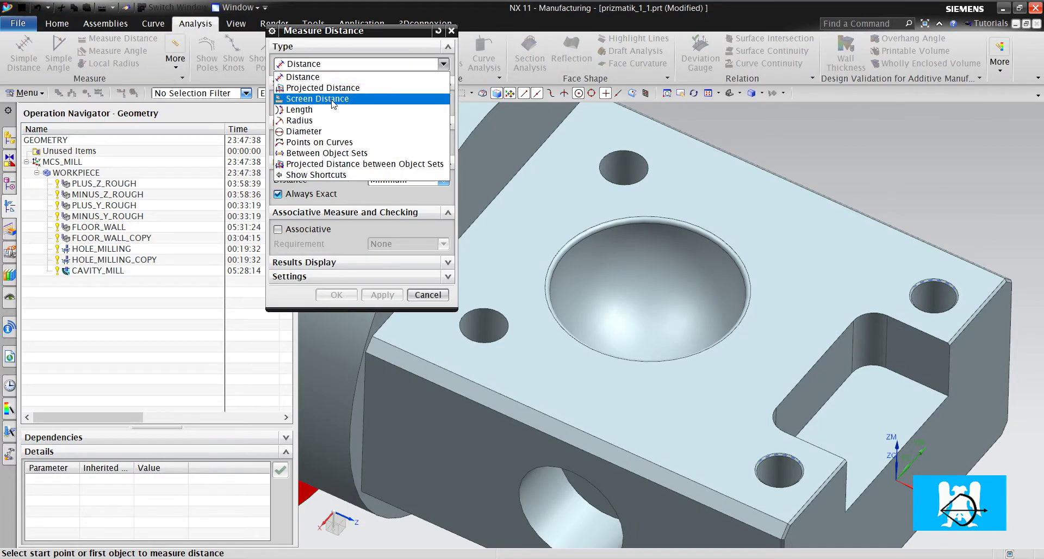
left_click(333, 135)
left_click(619, 166)
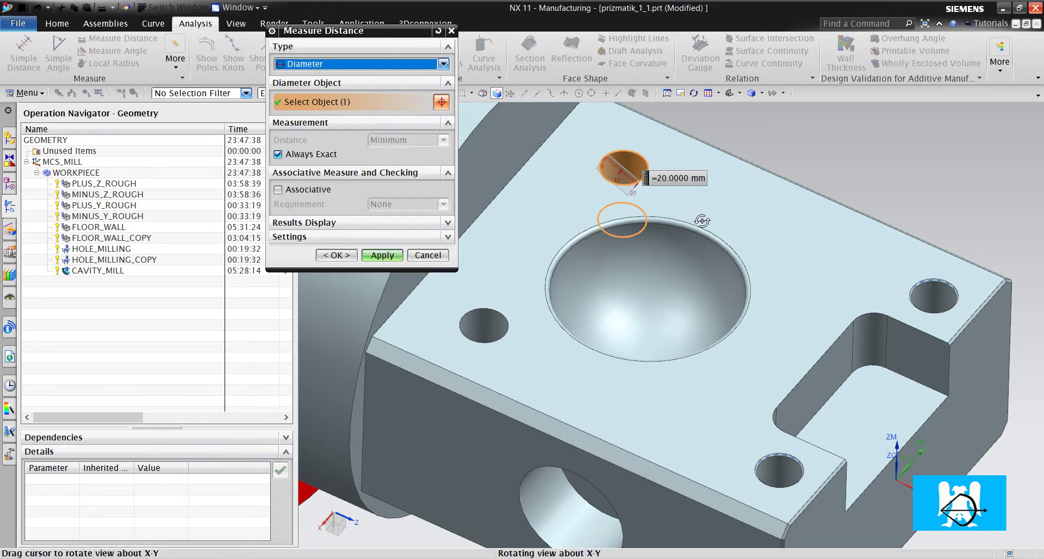
middle_click_drag(701, 220, 480, 387)
left_click(428, 255)
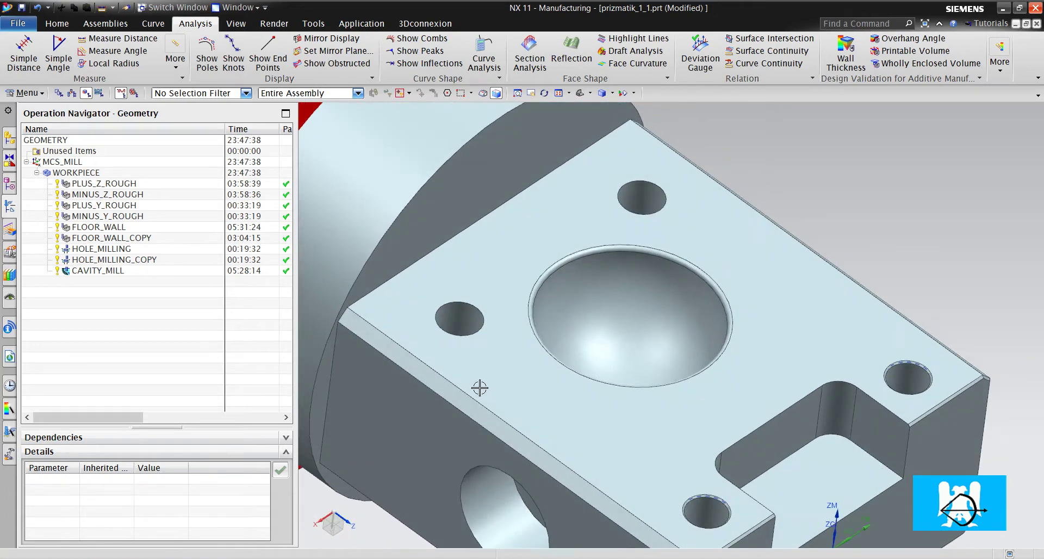
Create a hole_making Drilling operation that uses the 20M drilling tool
left_click(57, 24)
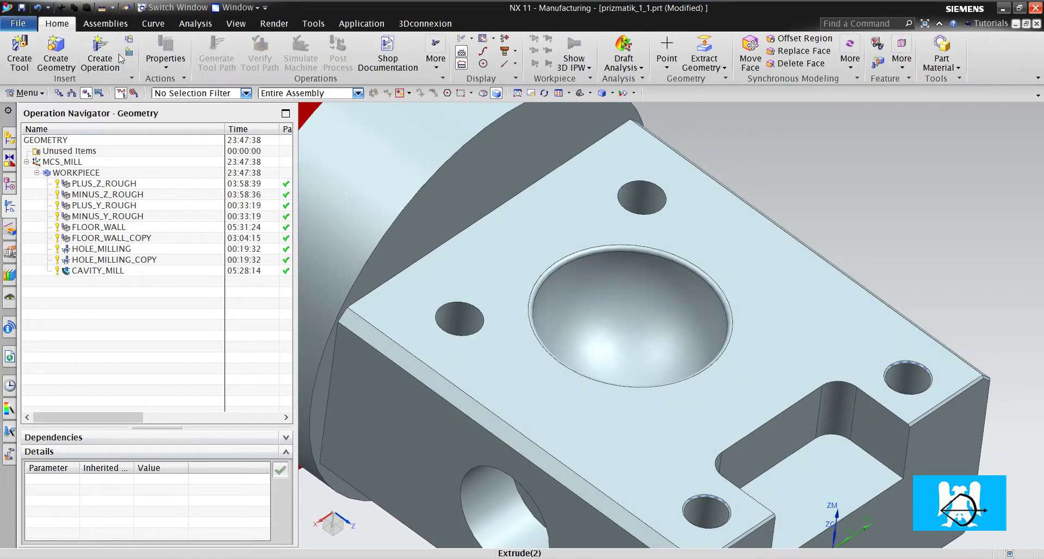
left_click(115, 65)
left_click(327, 66)
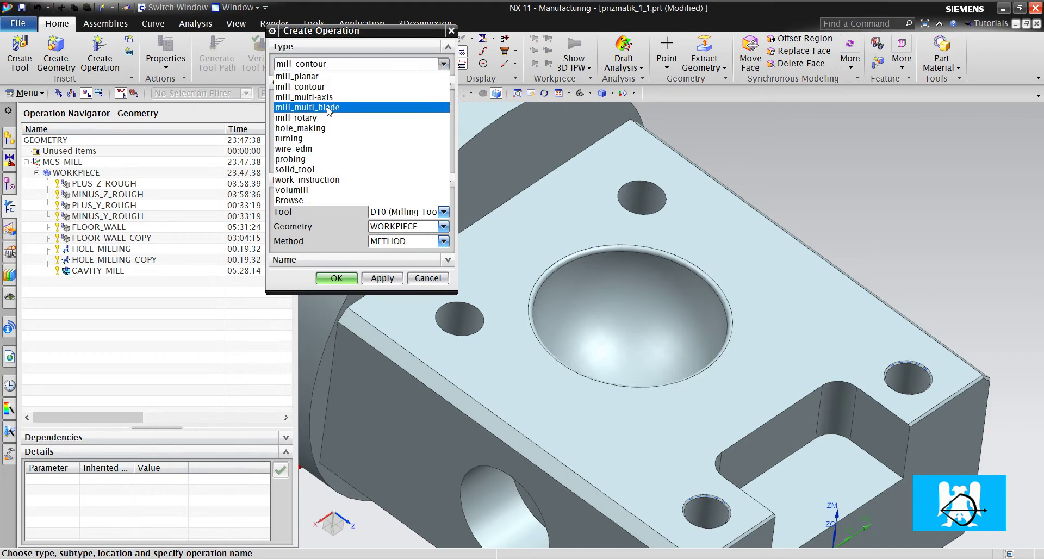
left_click(329, 129)
left_click(335, 104)
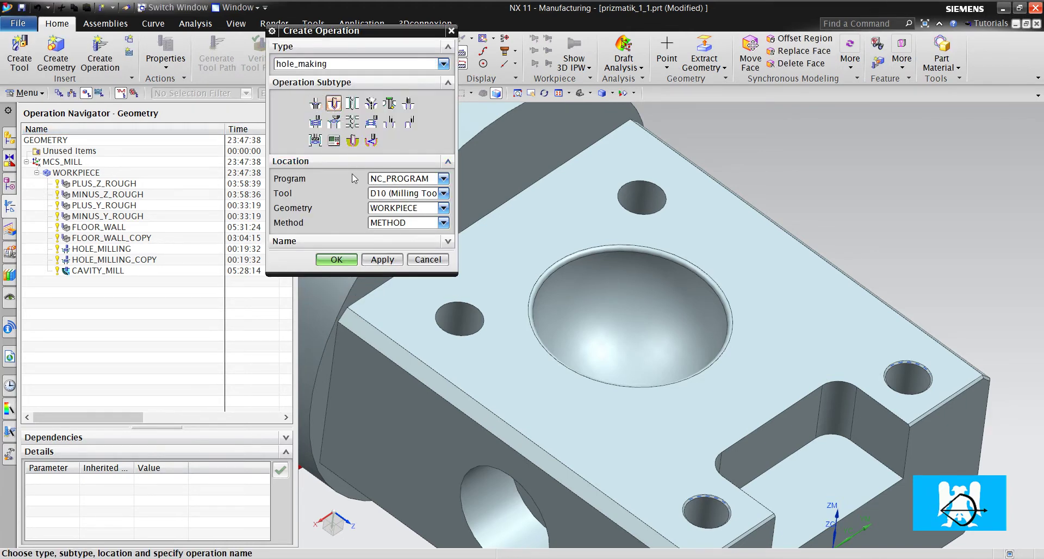
left_click(403, 194)
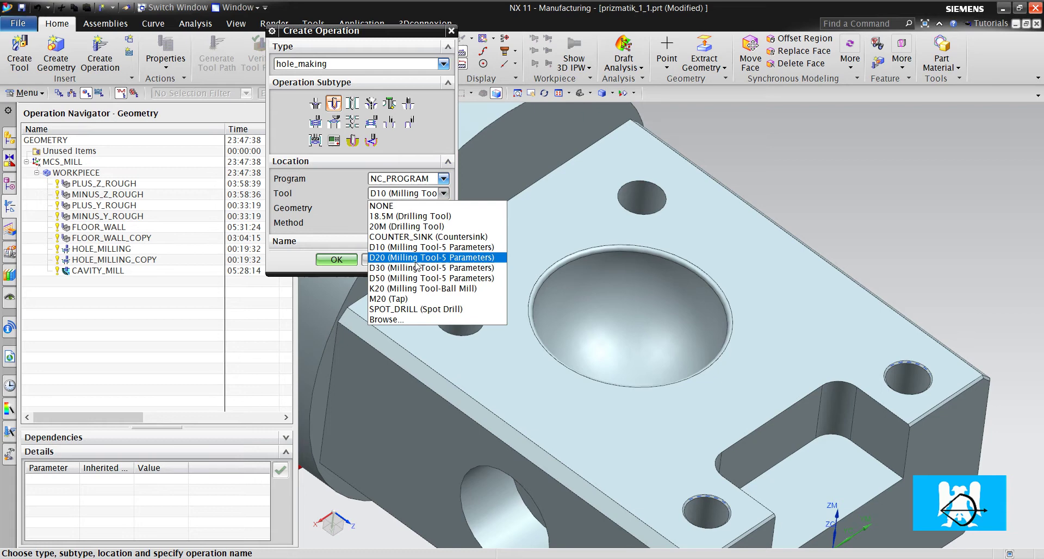
left_click(407, 227)
left_click(336, 259)
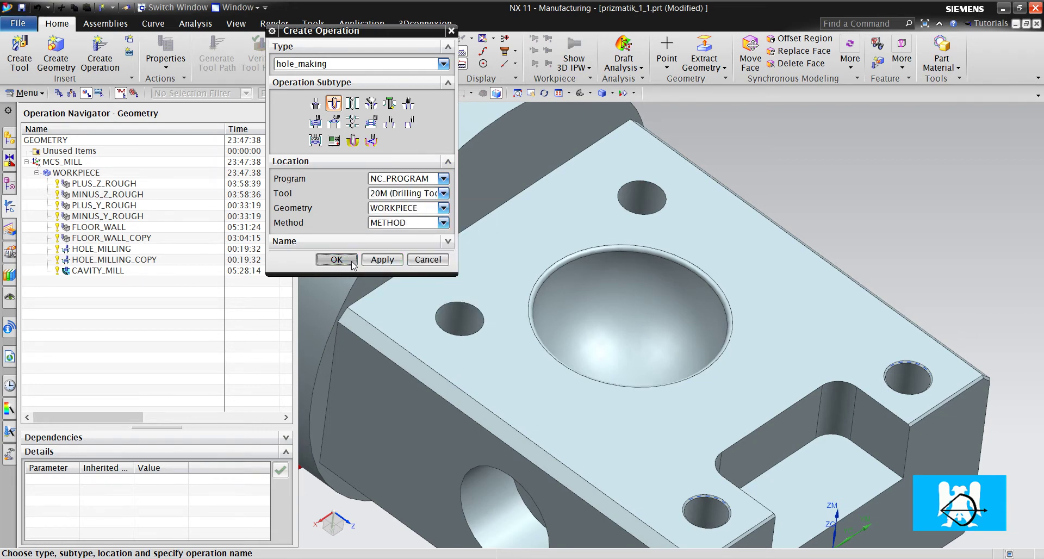
Pick three 20 mm holes (two 23.991 deep, one 50 deep) as the drilling features
left_click(422, 86)
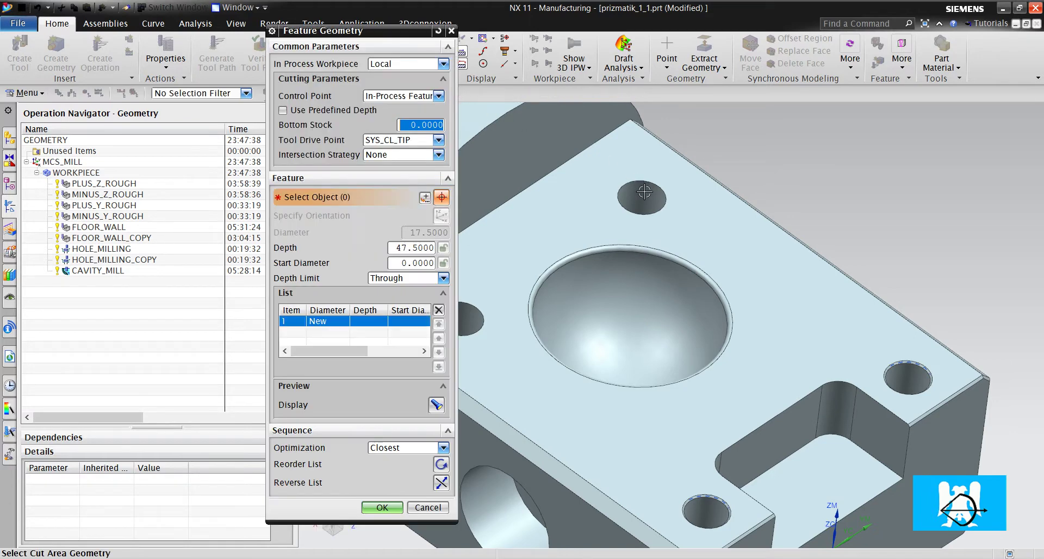
left_click(642, 197)
mouse_move(746, 174)
middle_mouse_down()
mouse_move(608, 264)
mouse_move(753, 187)
middle_mouse_up()
left_click(576, 287)
middle_click_drag(631, 237, 764, 334)
left_click(754, 310)
scroll(680, 264, "down", 5)
scroll(728, 329, "up", 3)
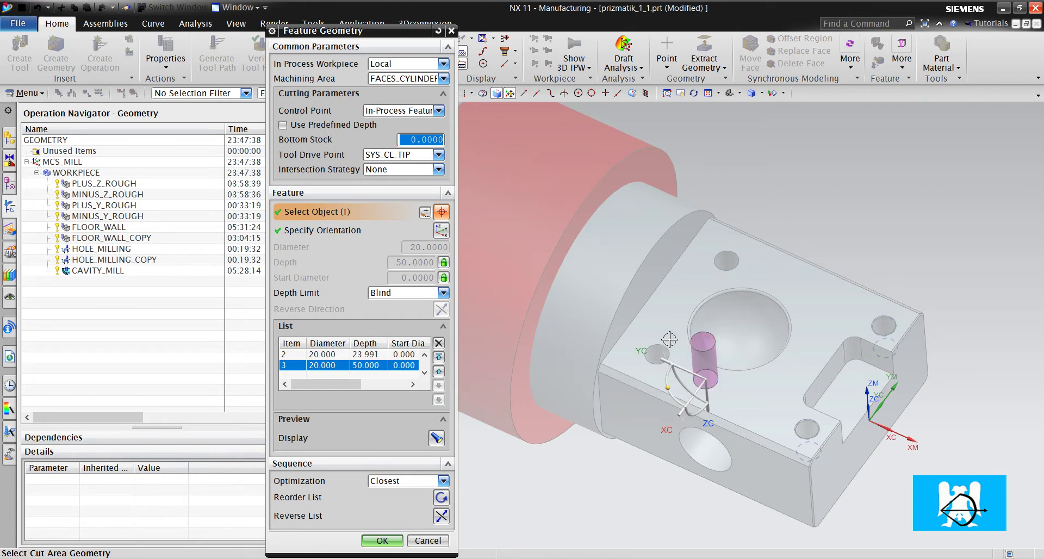
left_click(392, 540)
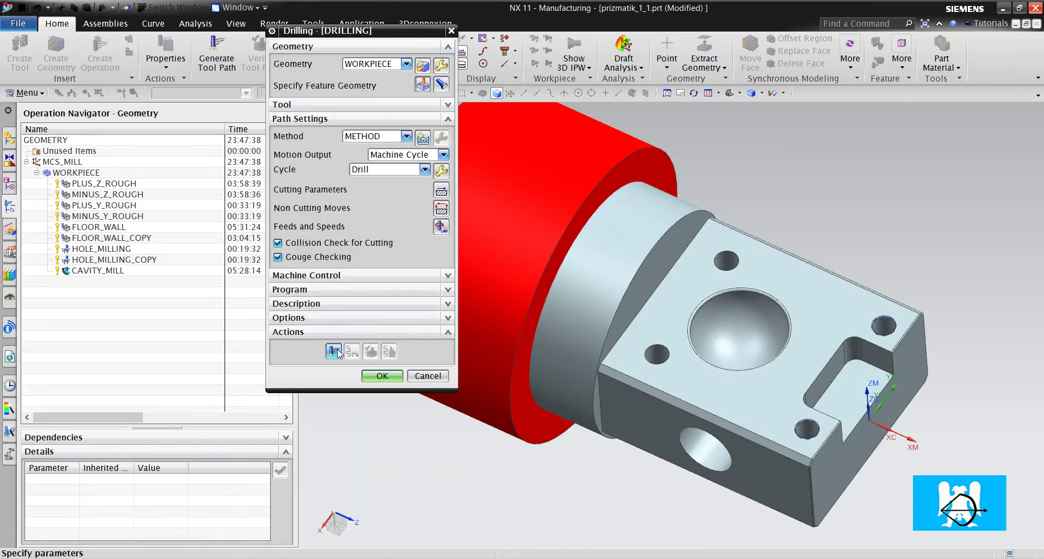
left_click(335, 351)
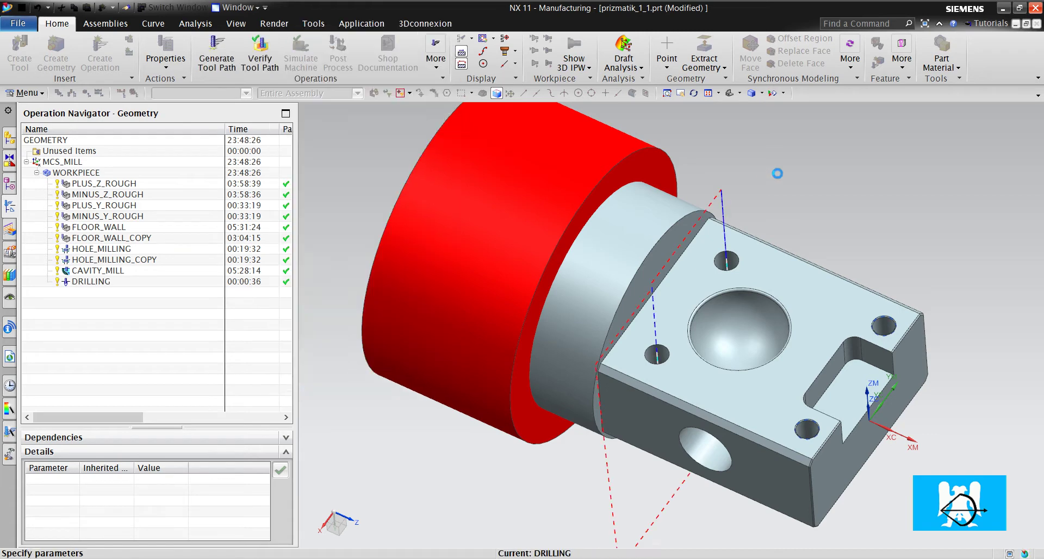
left_click(387, 350)
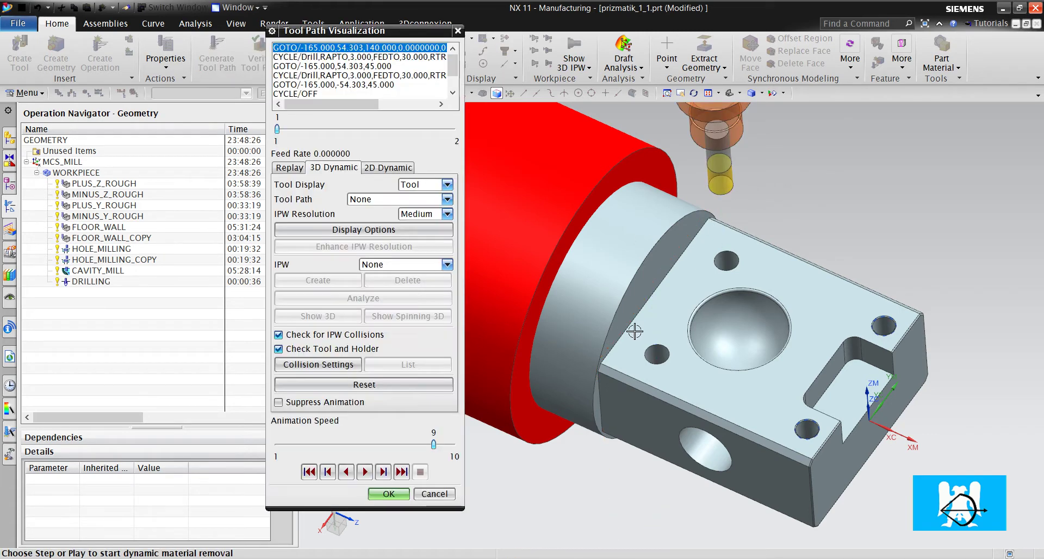
left_click(287, 169)
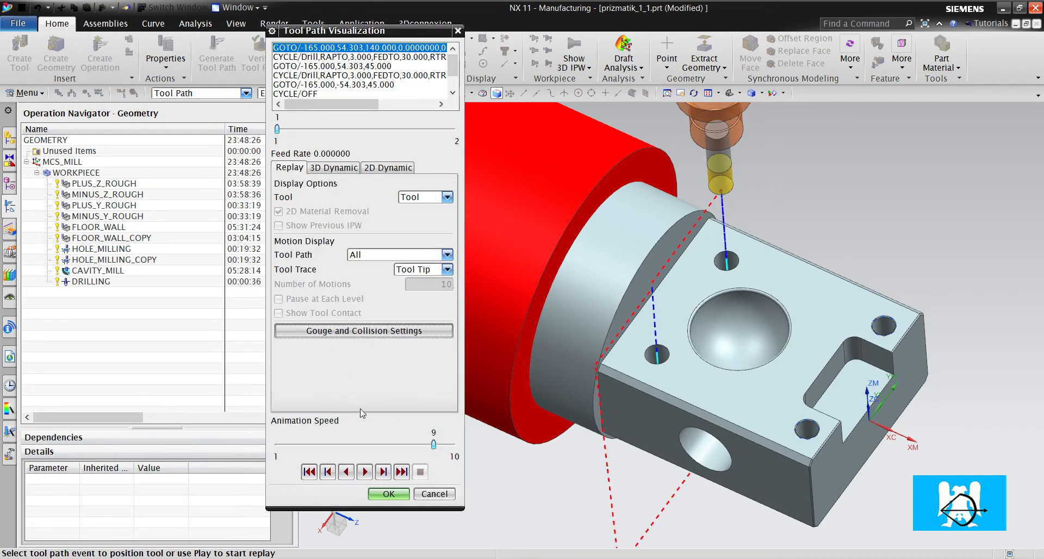
left_click(347, 443)
left_click(364, 471)
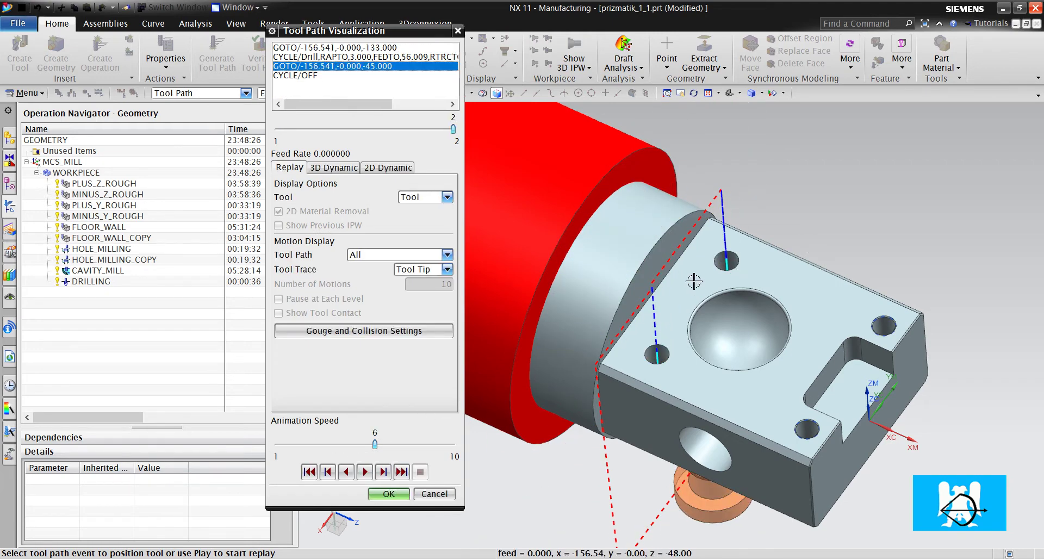
middle_click_drag(708, 248, 668, 192)
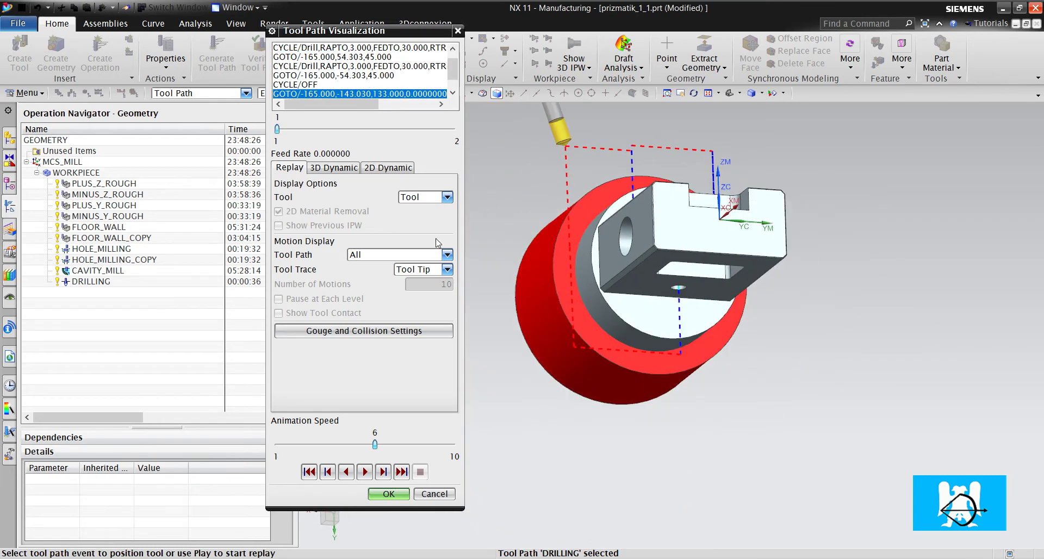
left_click(308, 450)
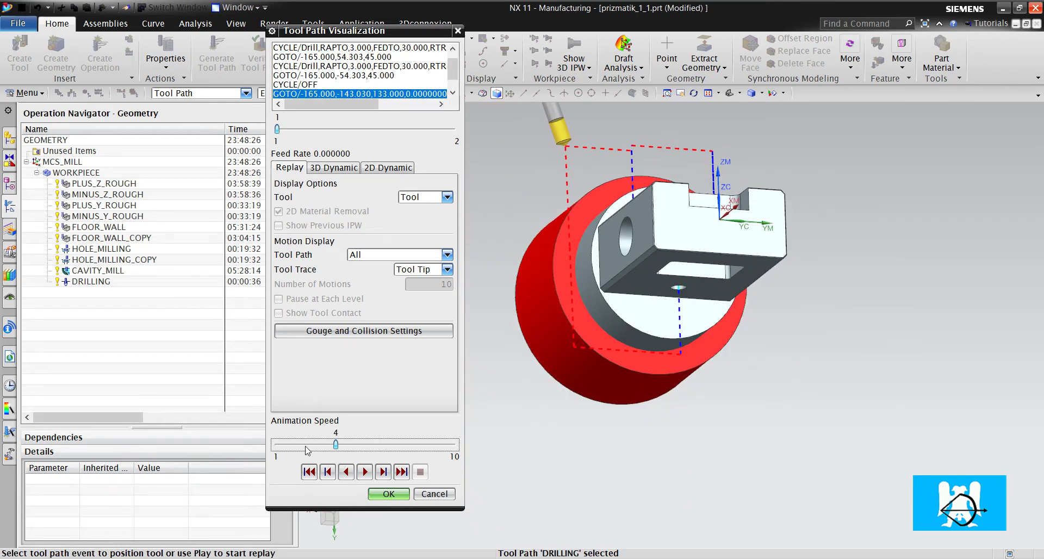
left_click(364, 471)
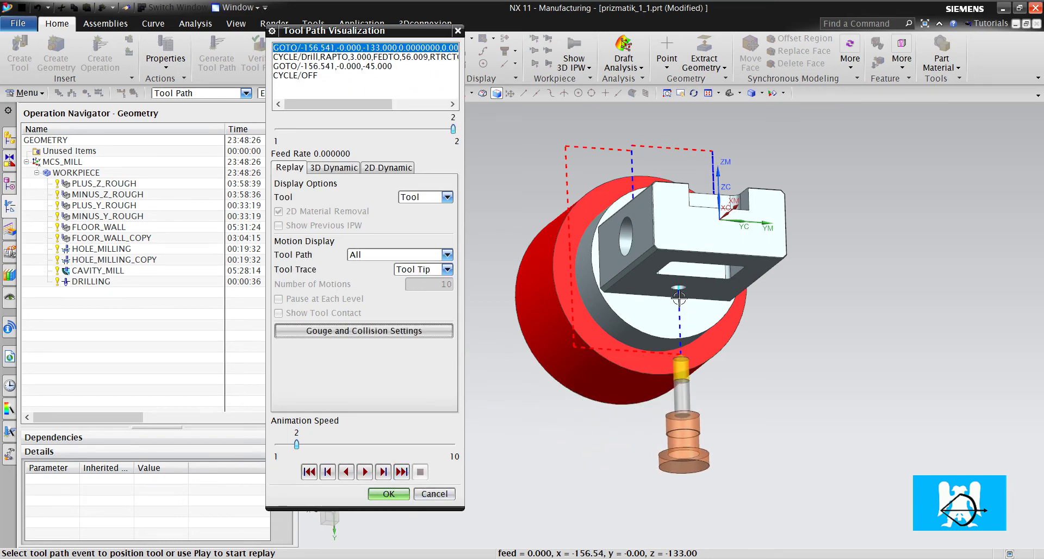
middle_click_drag(644, 278, 587, 320)
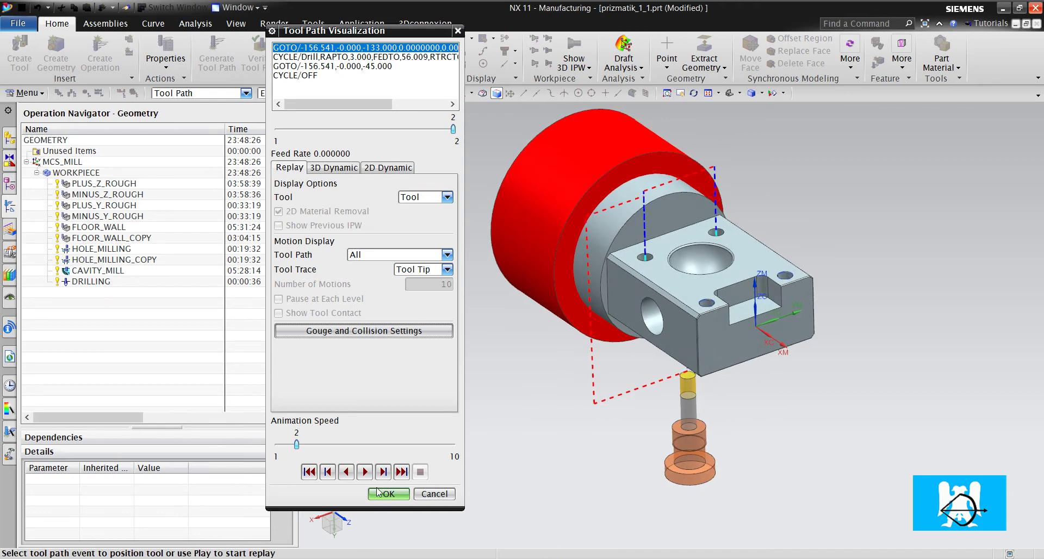
left_click(388, 493)
Give the transfer moves a Cylinder clearance along the X-axis with radius 150
left_click(441, 208)
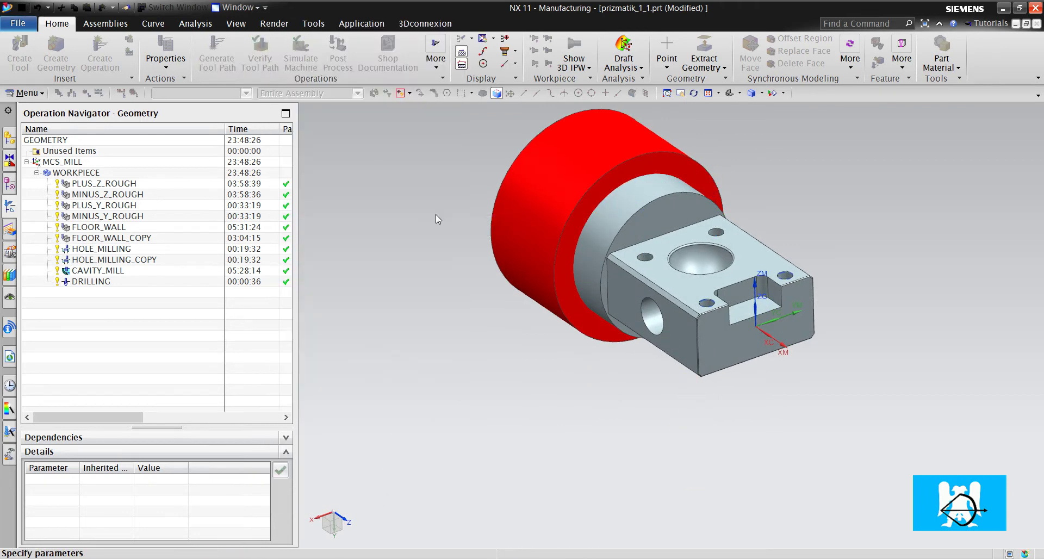
left_click(413, 61)
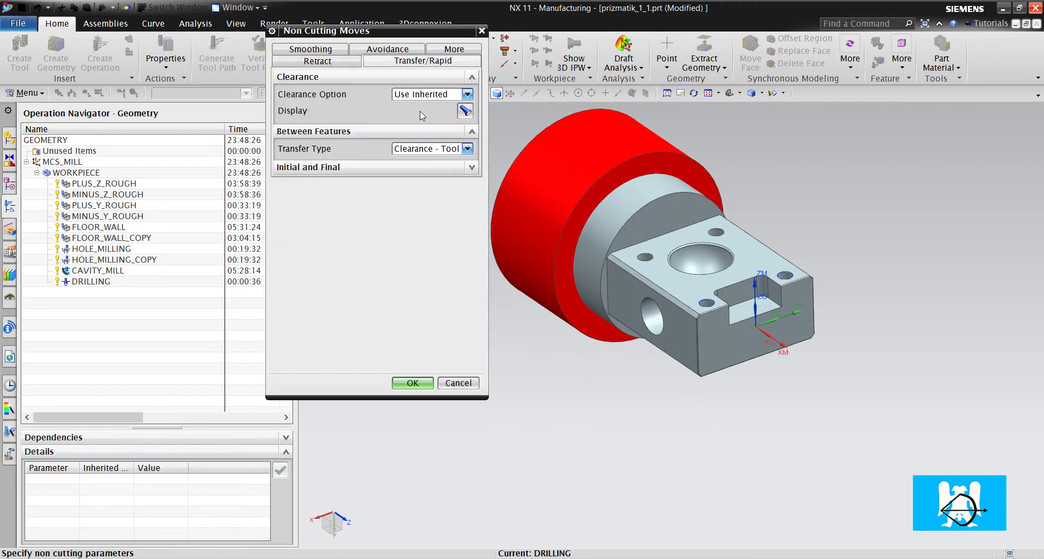
left_click(467, 94)
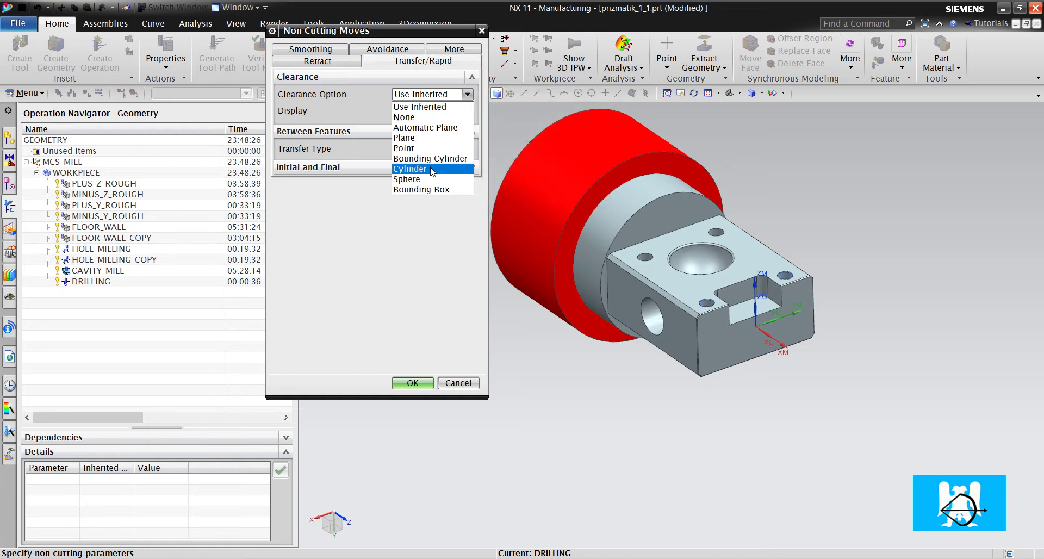
left_click(489, 168)
scroll(577, 182, "up", 1)
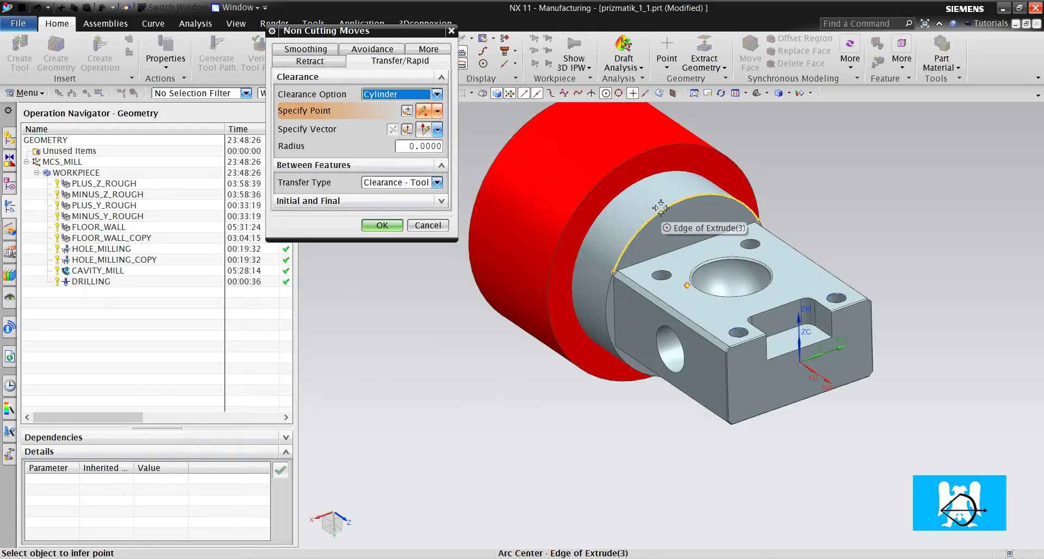
left_click(660, 209)
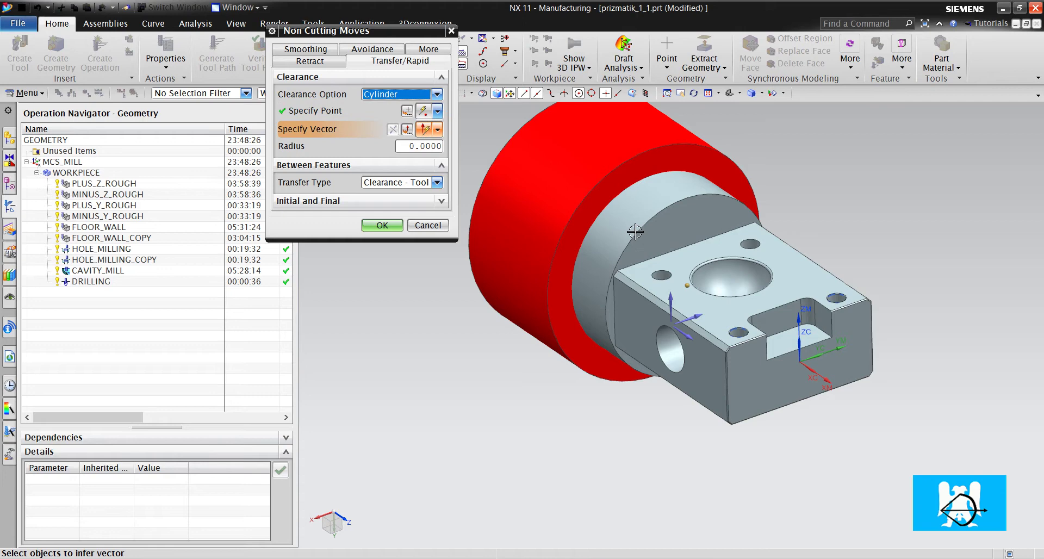
left_click(690, 337)
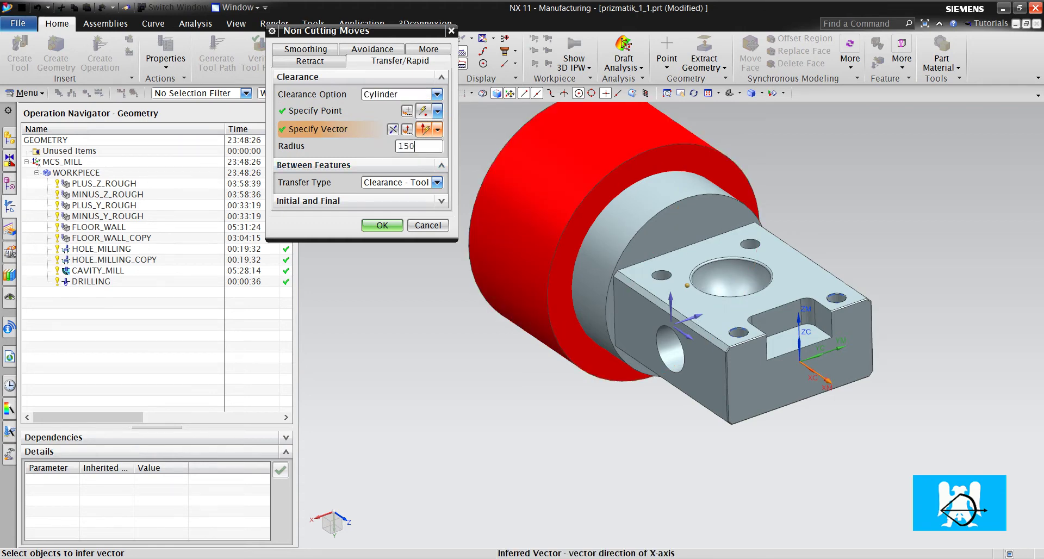
key("Return")
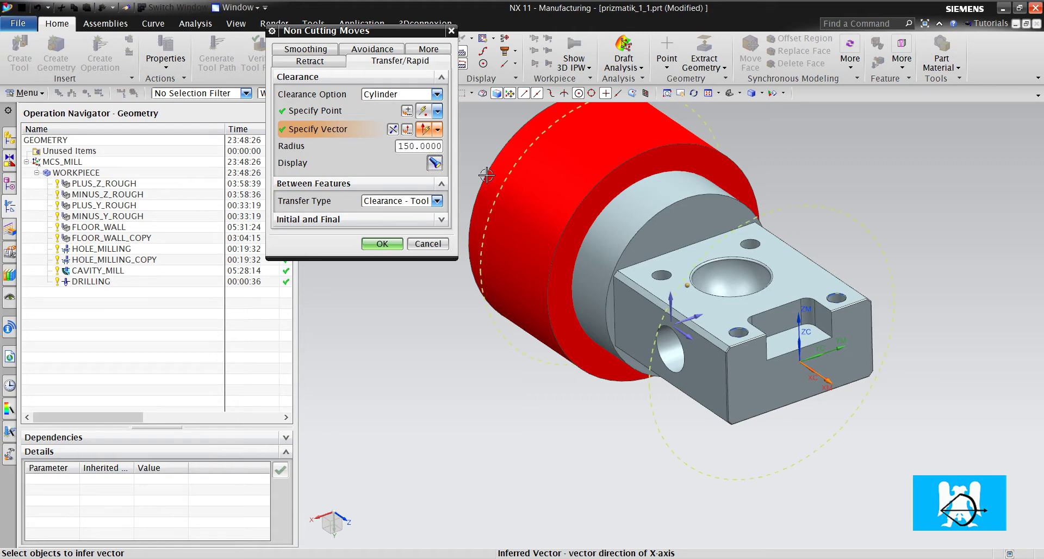
middle_click_drag(695, 218, 718, 202)
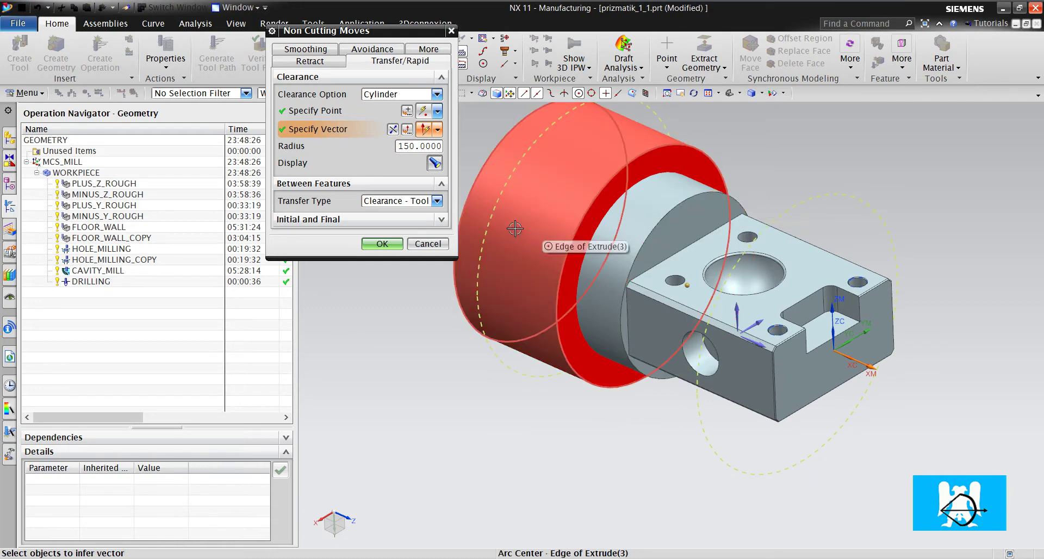
left_click(390, 242)
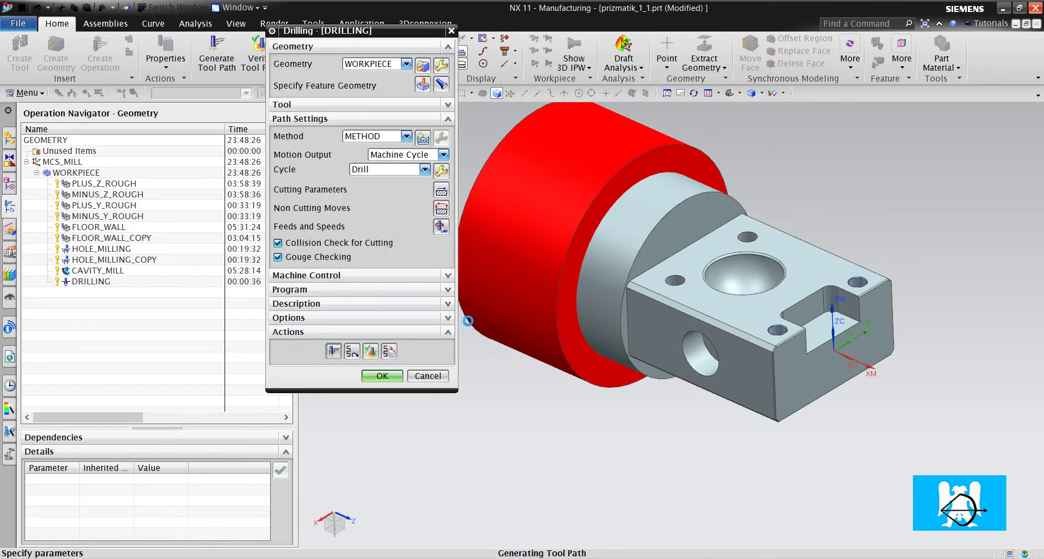
Replay the DRILLING tool path twice to watch transfers arc around the radius-150 cylinder
left_click(375, 351)
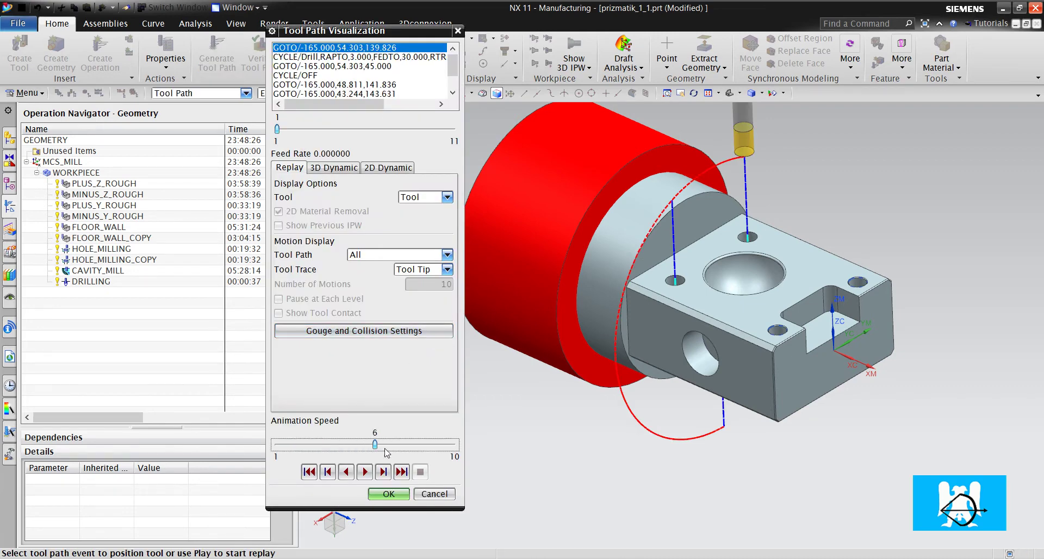
left_click(364, 472)
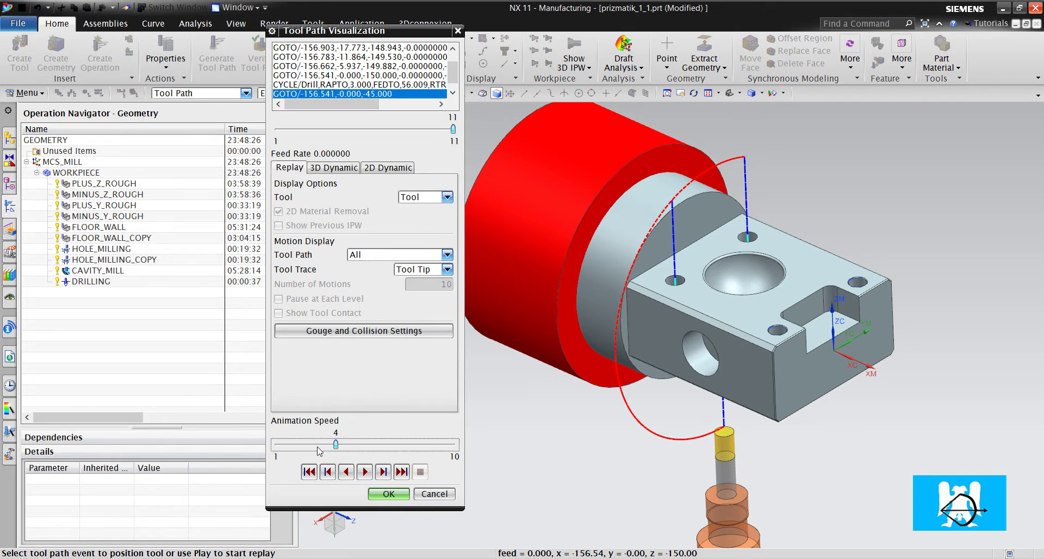
left_click(308, 472)
left_click(364, 472)
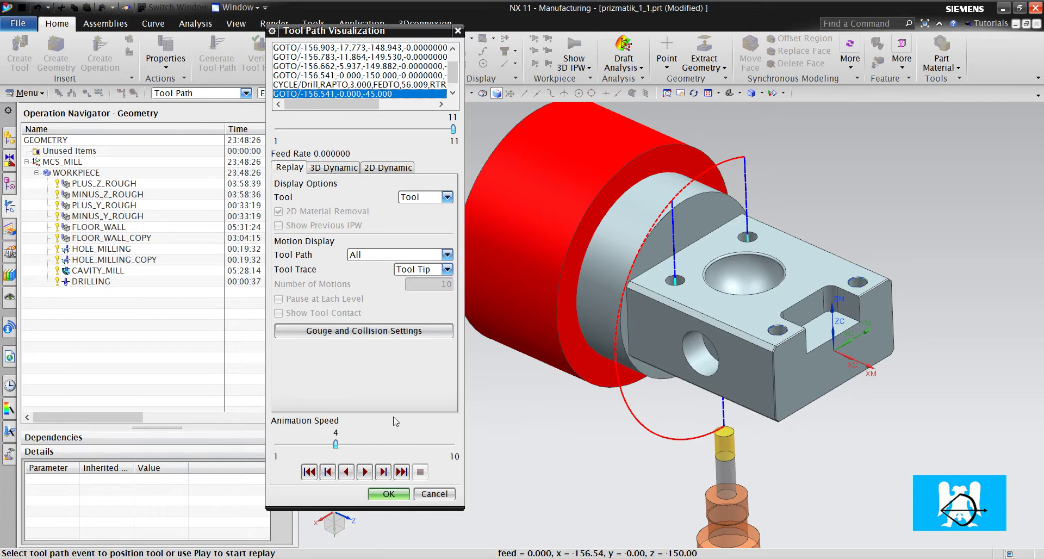
scroll(798, 267, "down", 1)
scroll(810, 217, "up", 3)
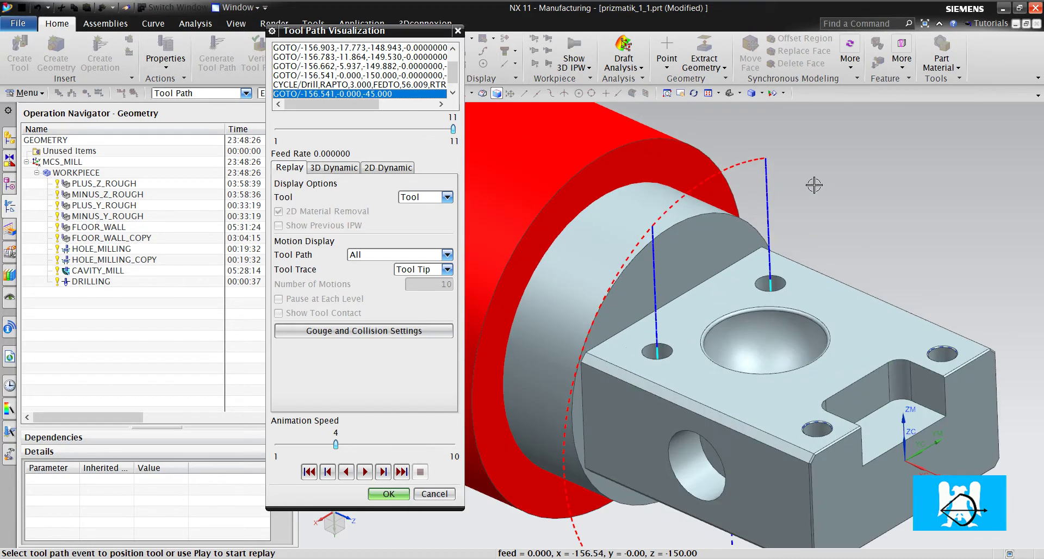
scroll(810, 166, "down", 2)
scroll(793, 174, "up", 2)
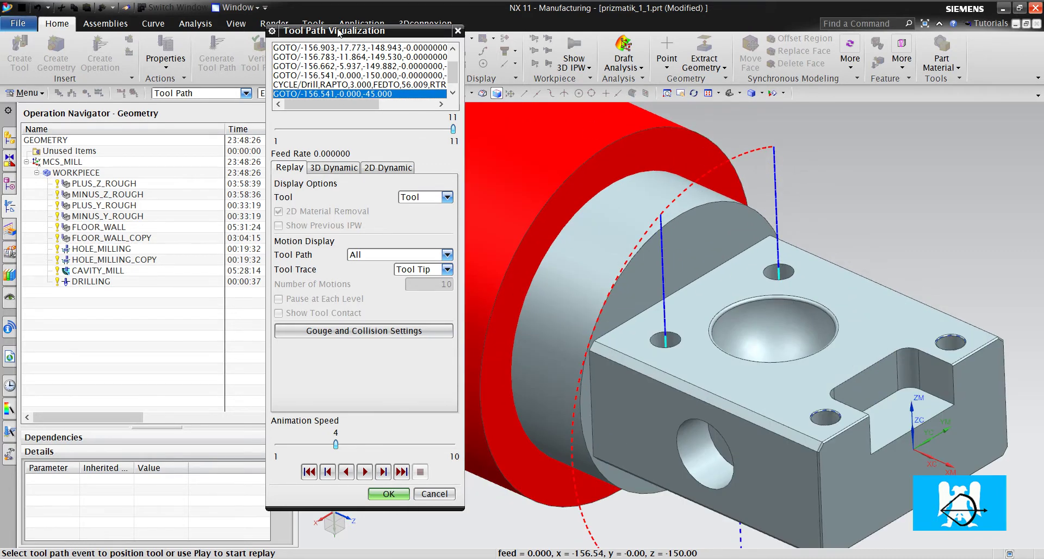
left_click_drag(338, 32, 170, 29)
Orbit and zoom around the part to inspect the drilling path near the chuck
scroll(737, 213, "down", 2)
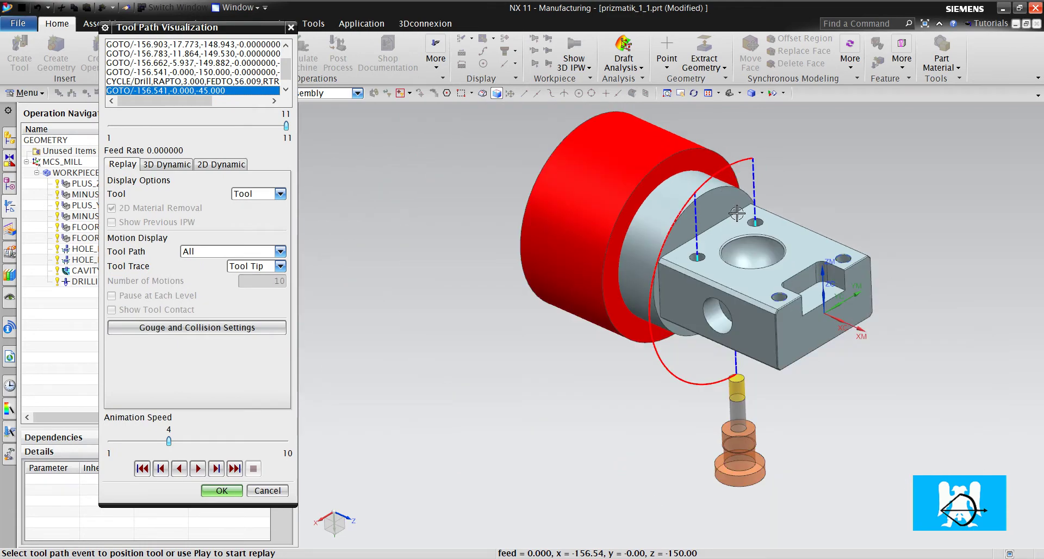
scroll(736, 188, "up", 1)
mouse_move(750, 191)
middle_mouse_down()
mouse_move(705, 156)
mouse_move(797, 161)
mouse_move(771, 168)
mouse_move(769, 183)
middle_mouse_up()
scroll(742, 163, "up", 3)
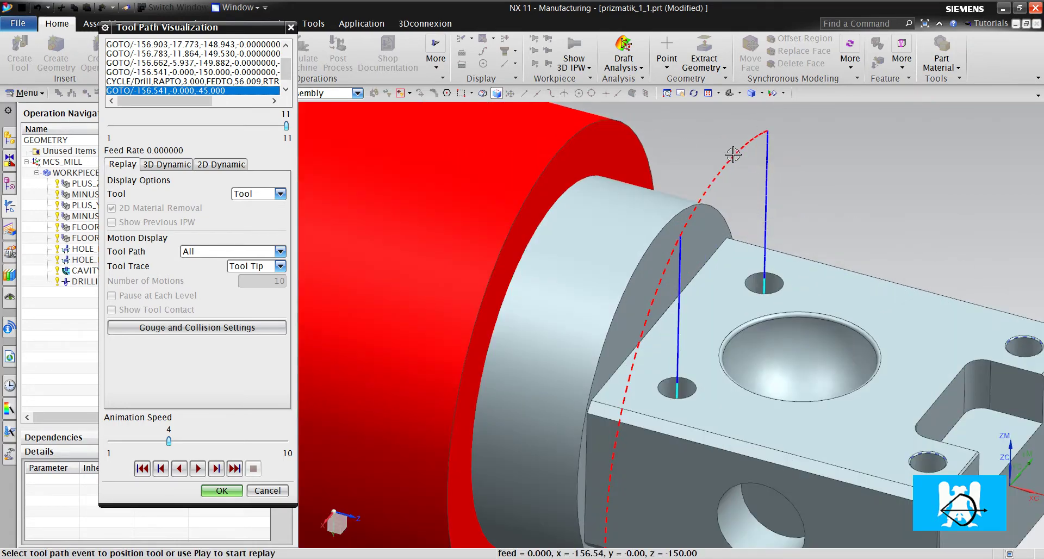
scroll(731, 156, "down", 3)
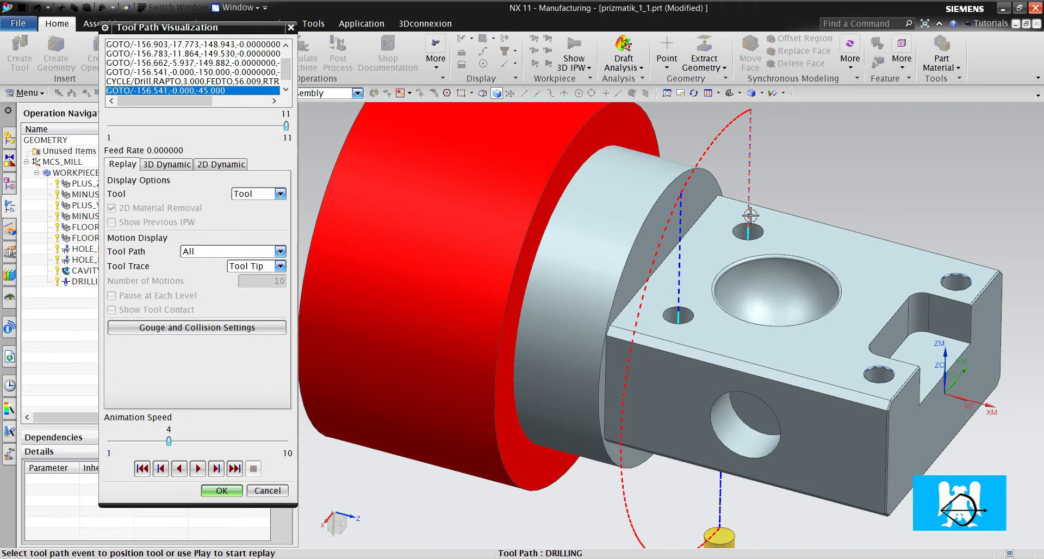
scroll(747, 198, "up", 1)
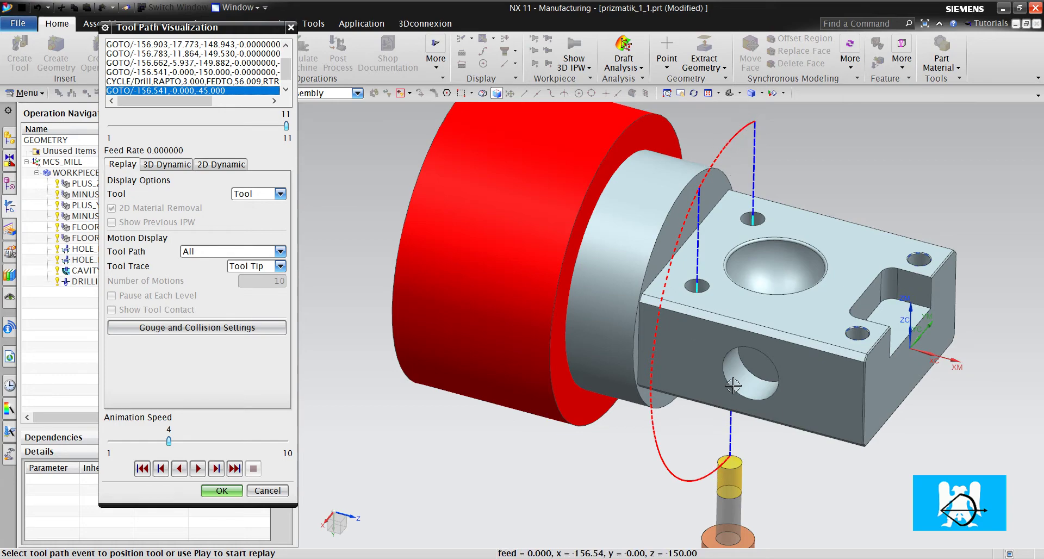
middle_click_drag(733, 385, 704, 357)
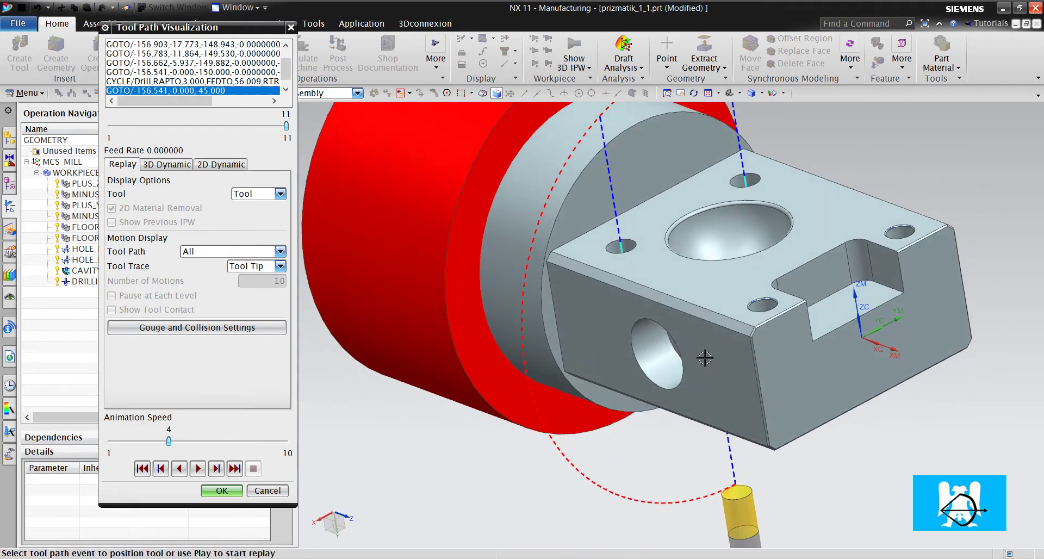
scroll(705, 358, "down", 3)
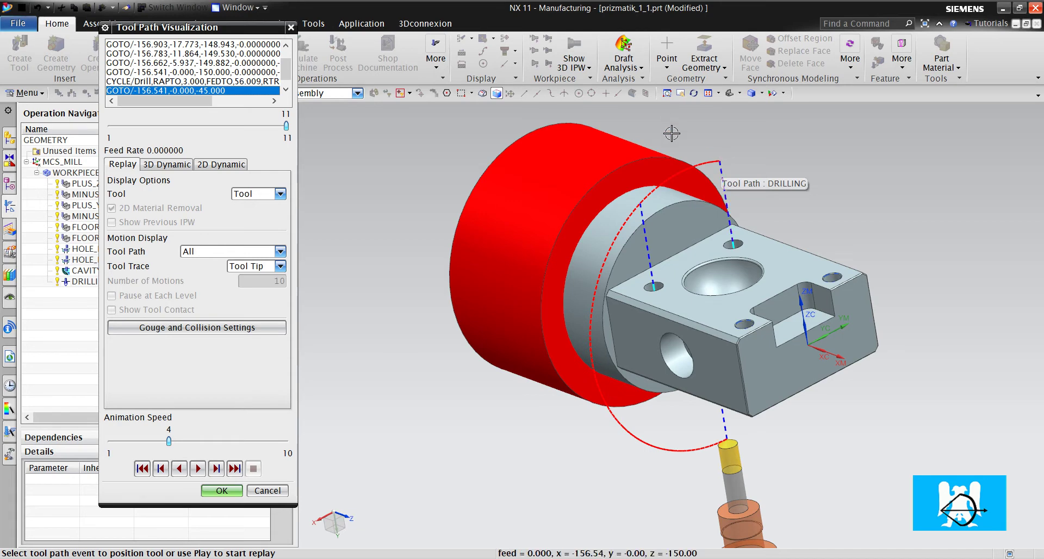
scroll(723, 164, "up", 5)
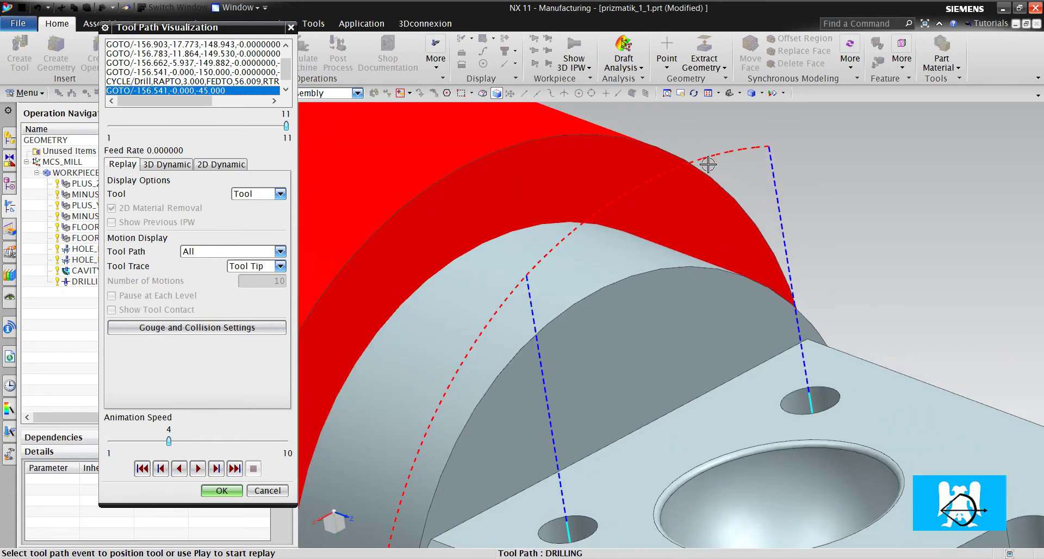
middle_click_drag(708, 163, 726, 124)
scroll(726, 125, "down", 3)
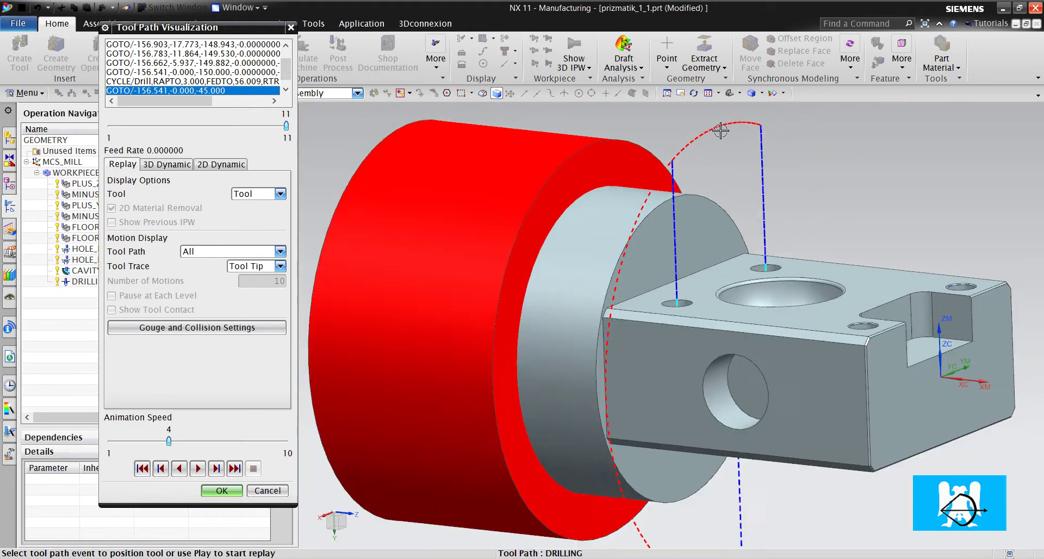
middle_click_drag(712, 78, 731, 81)
scroll(751, 117, "up", 3)
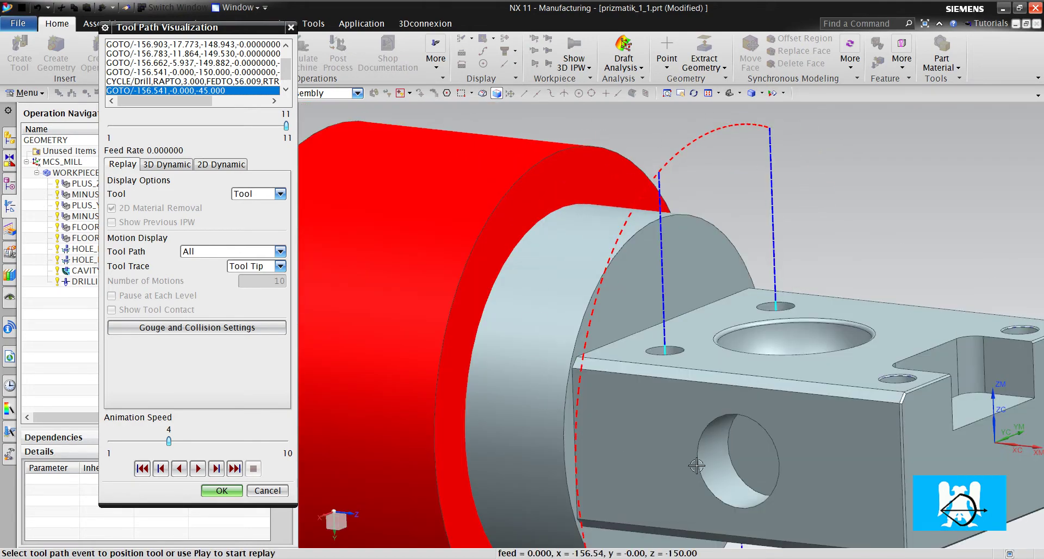
scroll(677, 310, "down", 2)
Close the tool path replay and accept the DRILLING operation
left_click(222, 490)
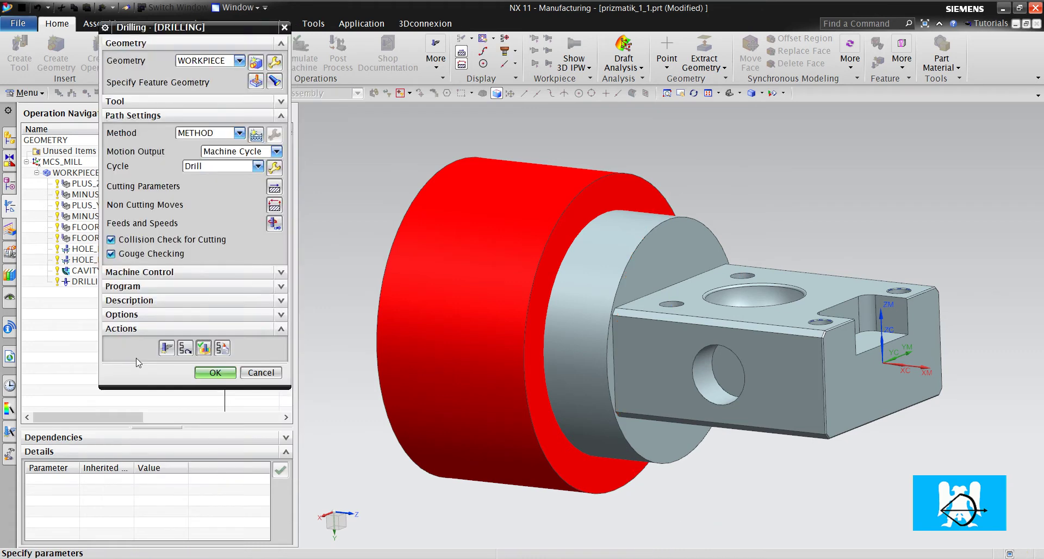
left_click(216, 372)
middle_click_drag(841, 368, 962, 414)
scroll(861, 282, "up", 5)
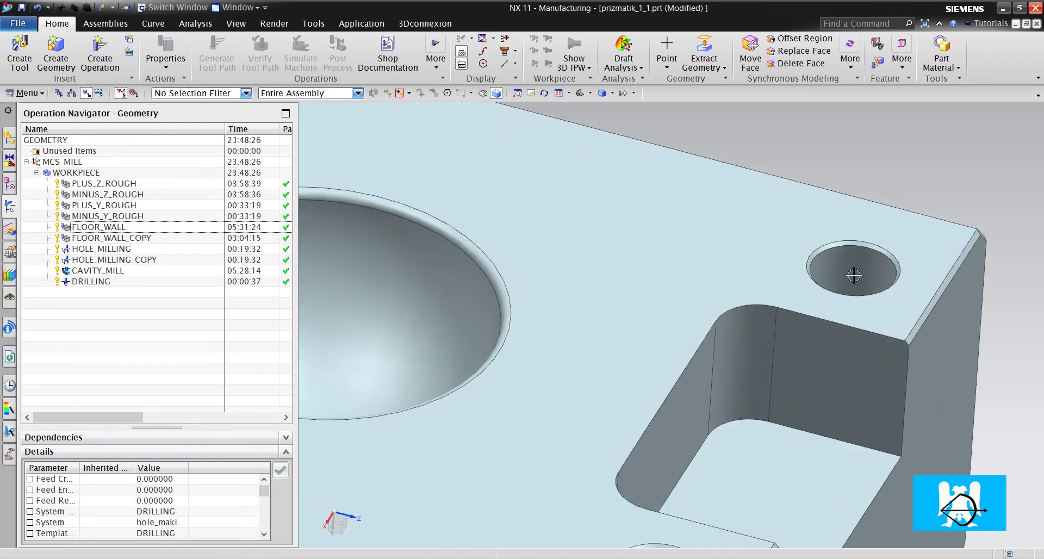
scroll(865, 269, "down", 8)
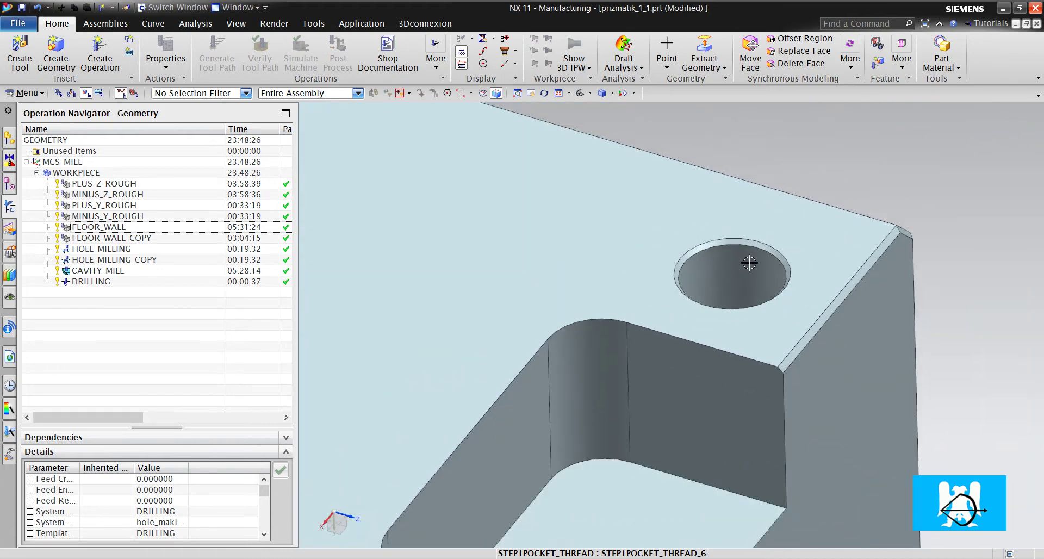
scroll(818, 263, "up", 3)
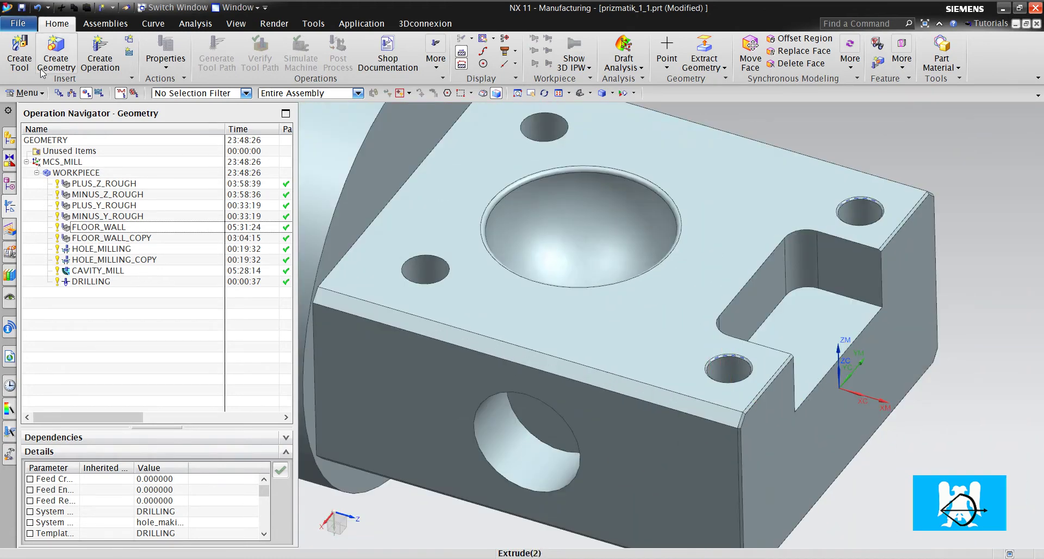
Create a new hole_making operation, DRILLING_1, with the 18.5M drilling tool
left_click(98, 56)
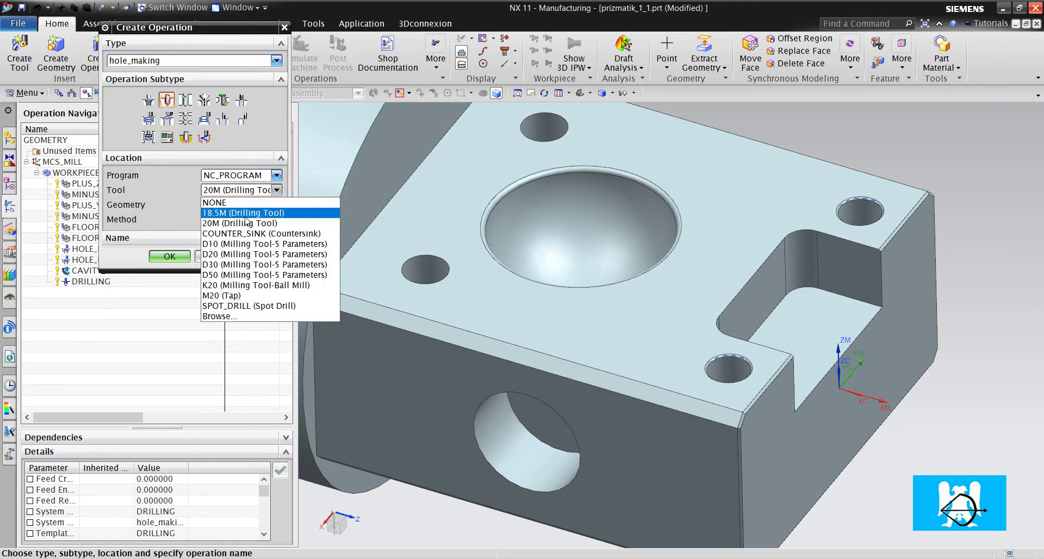
left_click(245, 212)
left_click(170, 256)
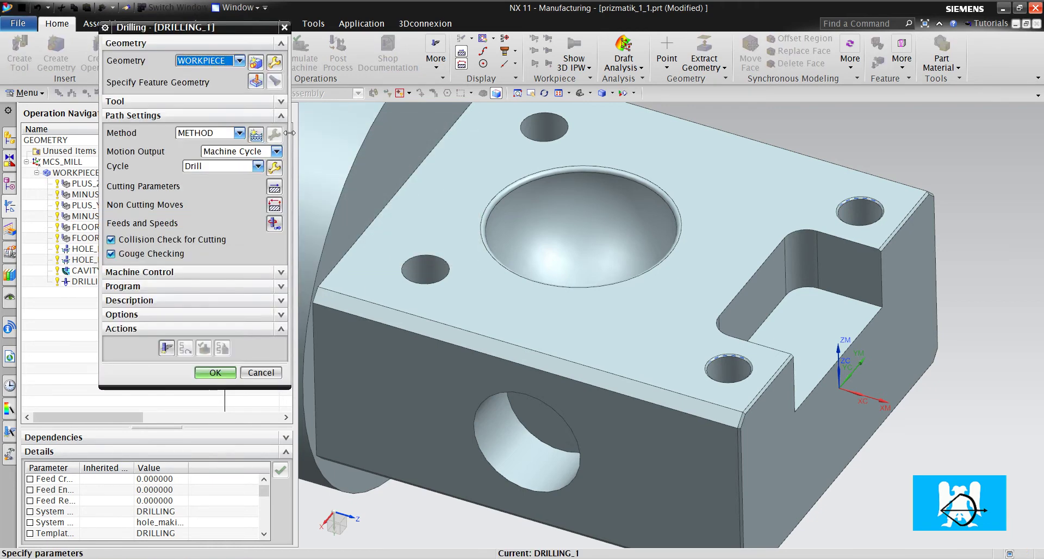
Select the top-right threaded hole and the hole beside the slot, then generate the path
left_click(273, 83)
left_click(859, 210)
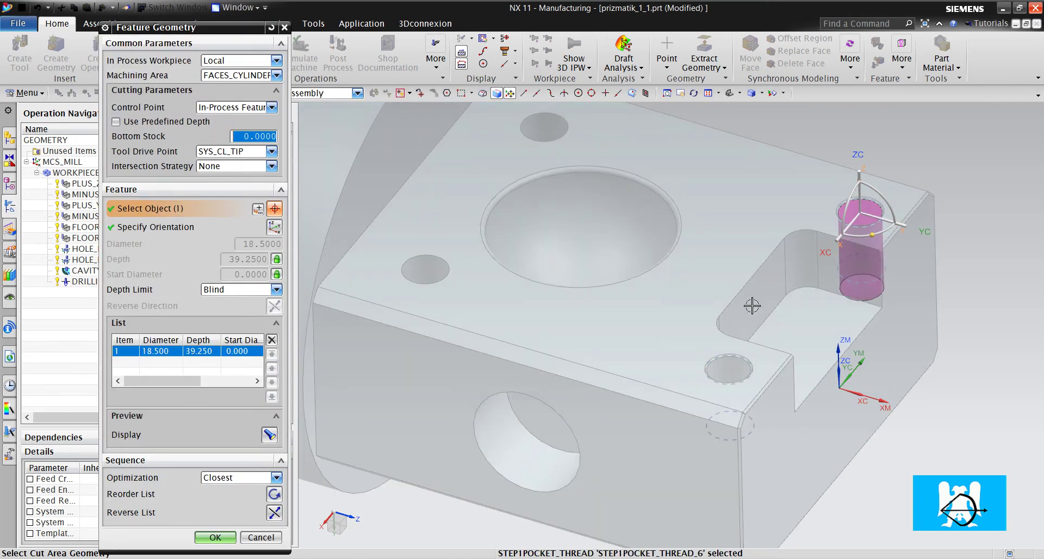
left_click(730, 364)
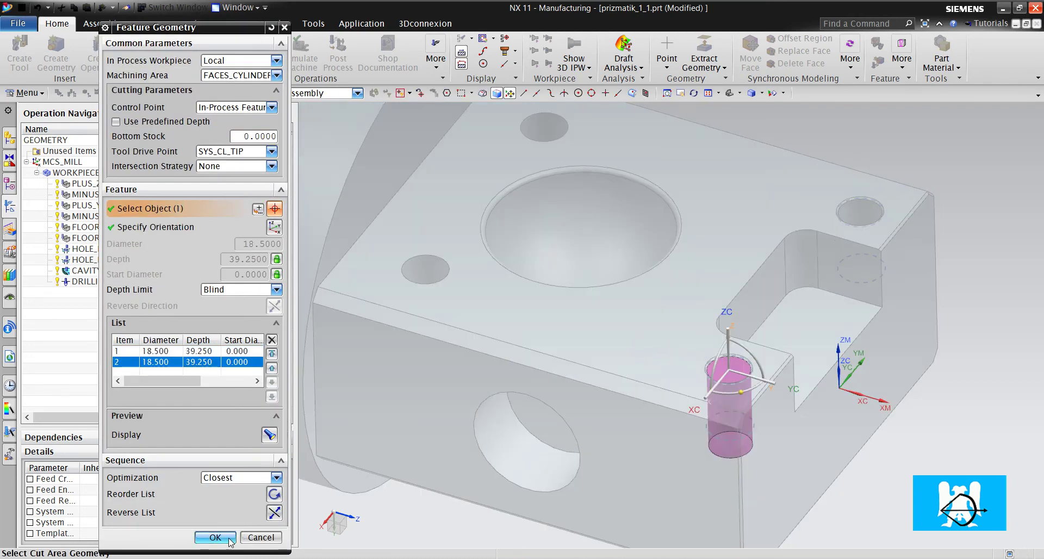
left_click(215, 537)
left_click(167, 348)
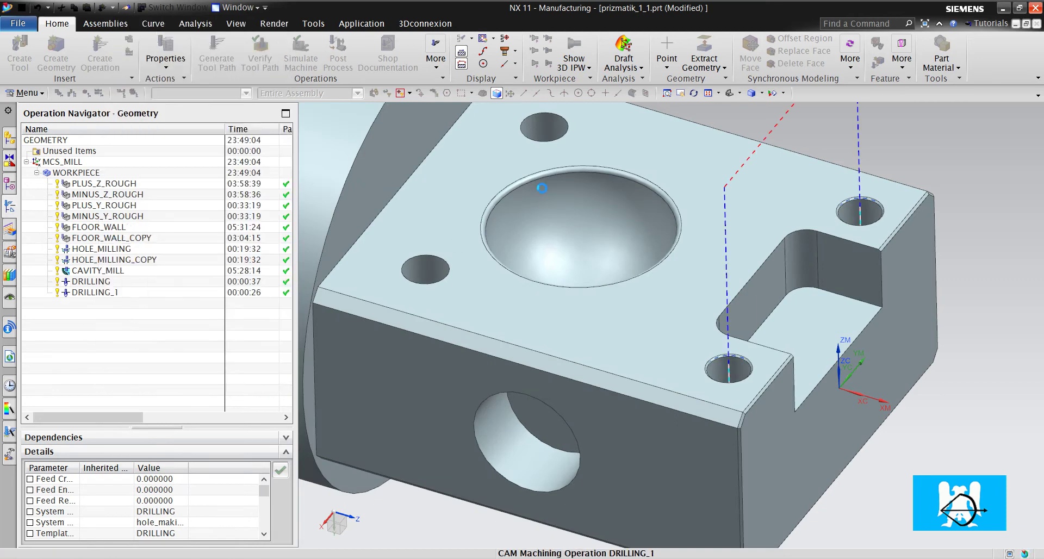
Set DRILLING_1's transfer type to Direct, regenerate its path, and accept it
left_click(274, 204)
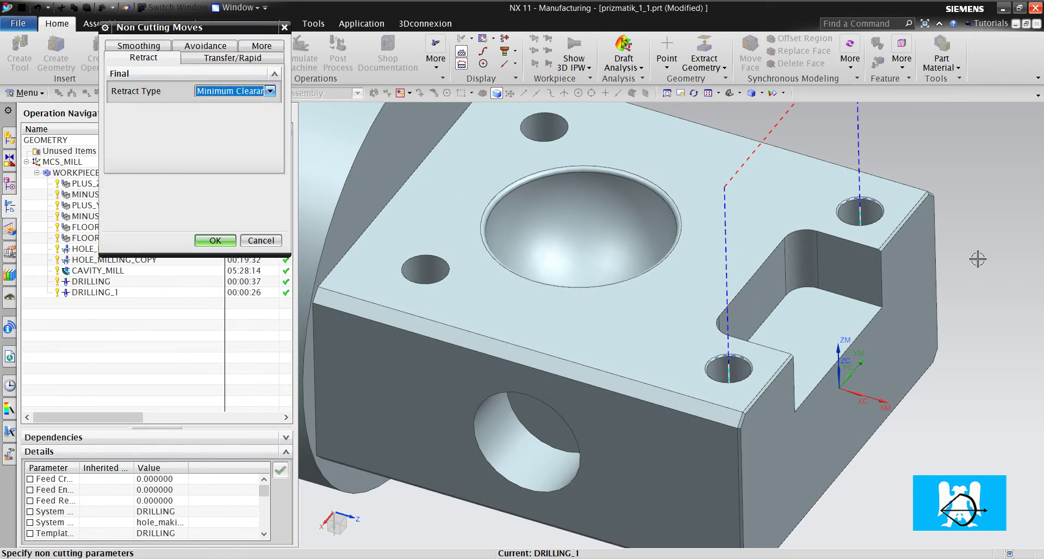
left_click(239, 58)
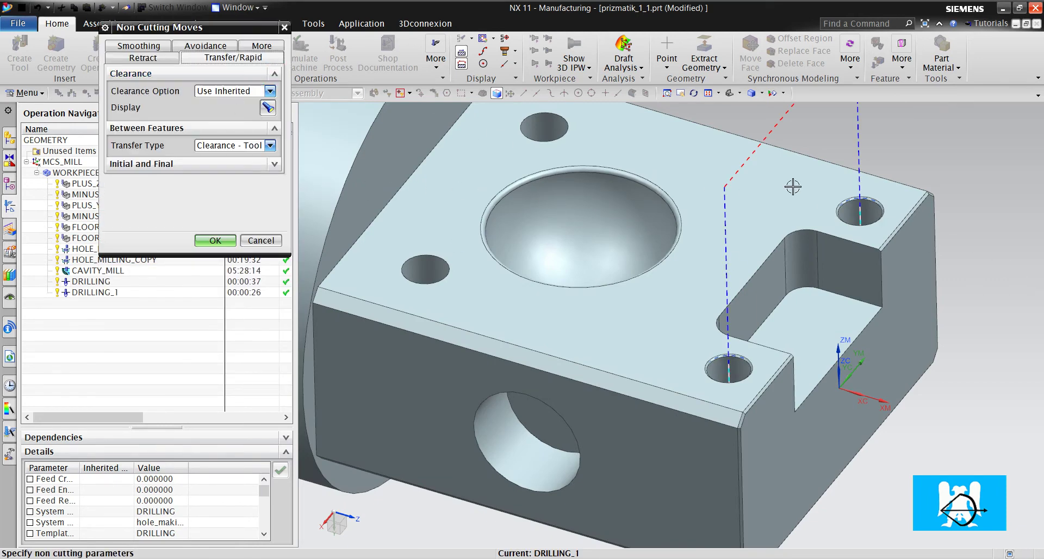
left_click(270, 145)
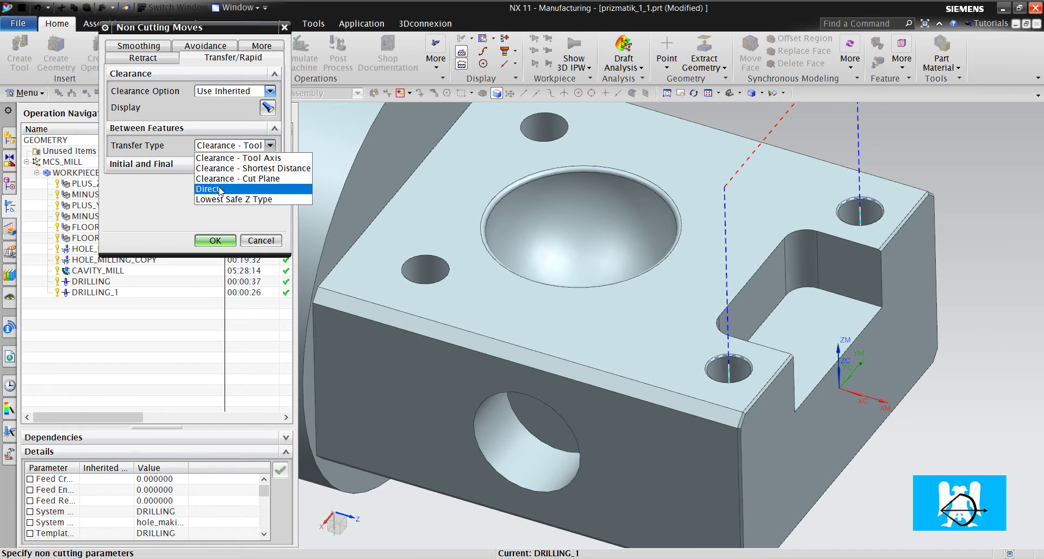
left_click(233, 189)
left_click(233, 217)
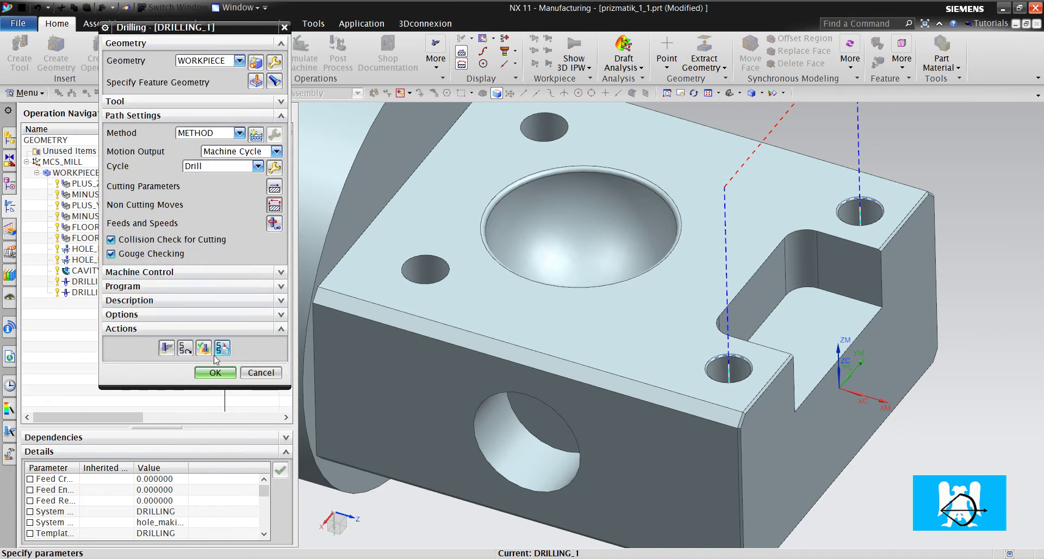
left_click(166, 348)
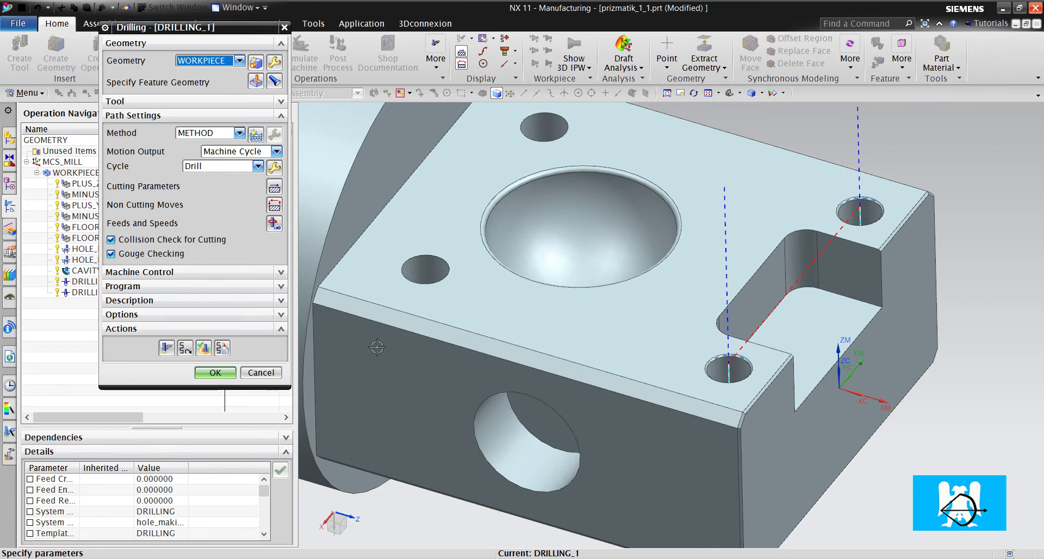
left_click(215, 372)
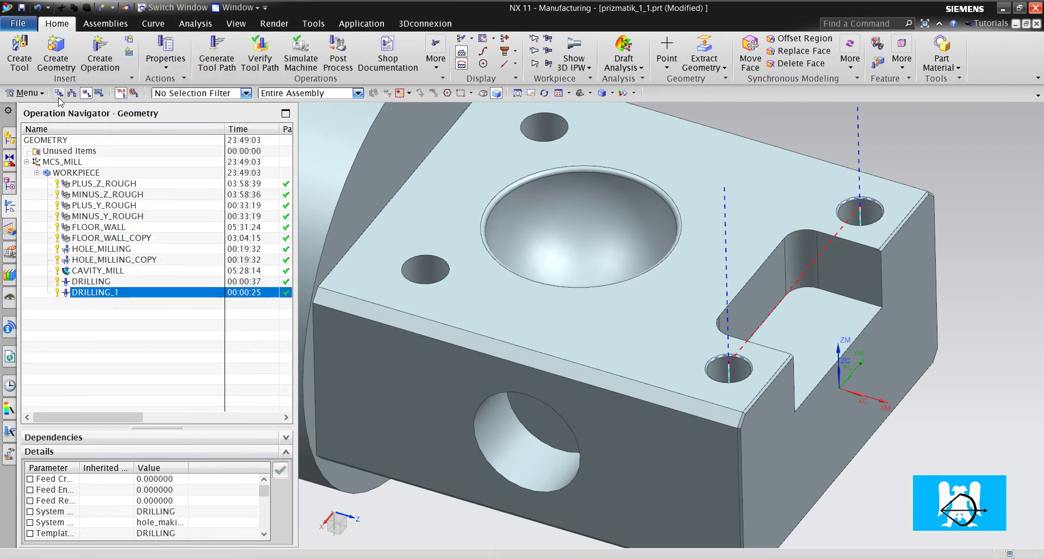
Switch DRILLING_1 to a Drill,Deep cycle with 4 mm steps, regenerate, and replay the path
double_click(98, 293)
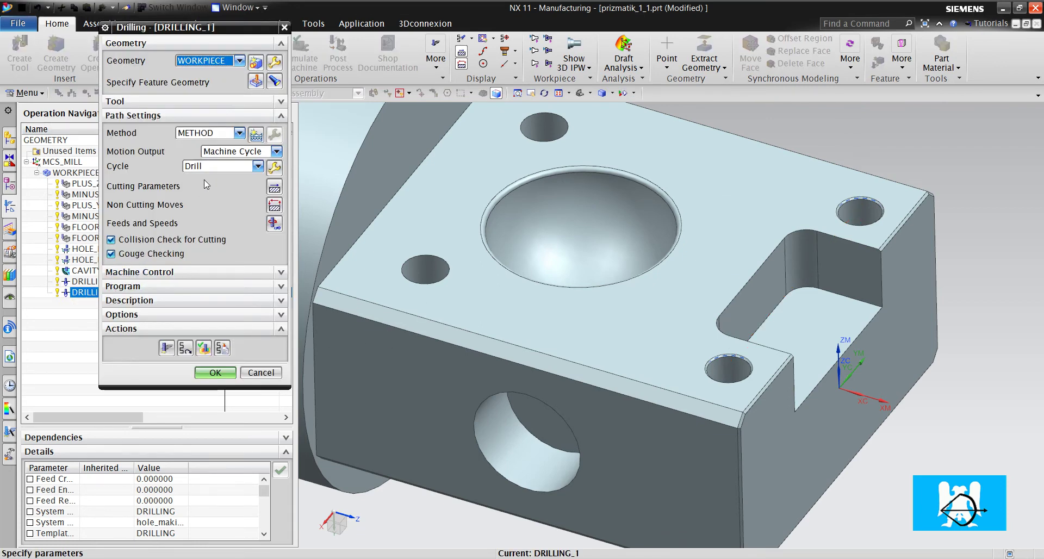
left_click(257, 166)
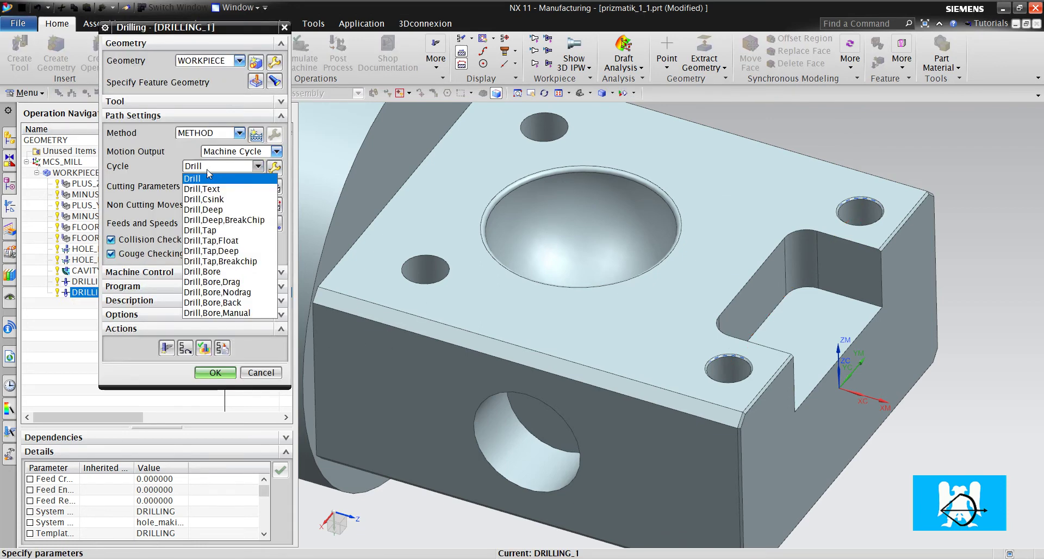
left_click(226, 210)
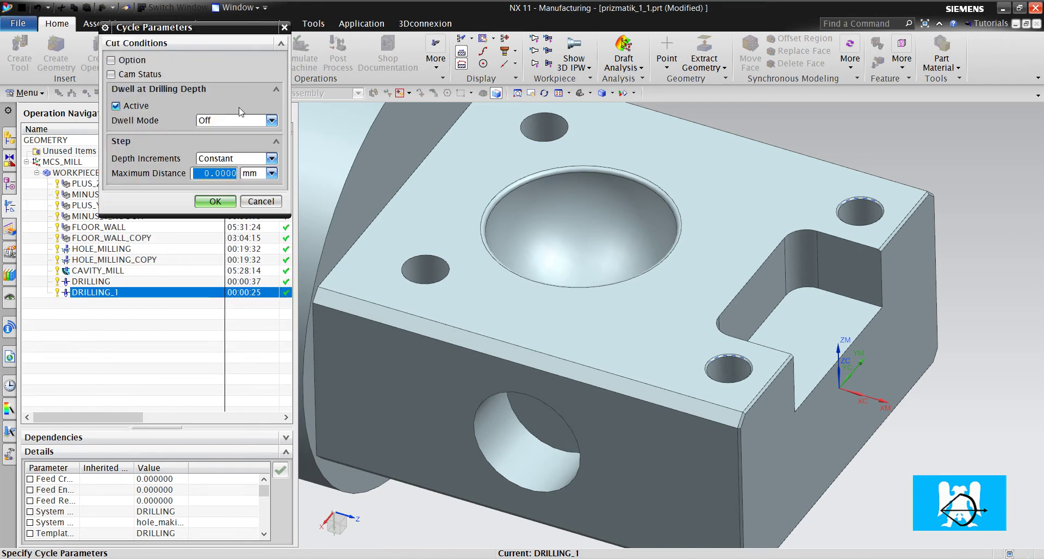
type("4")
left_click(216, 202)
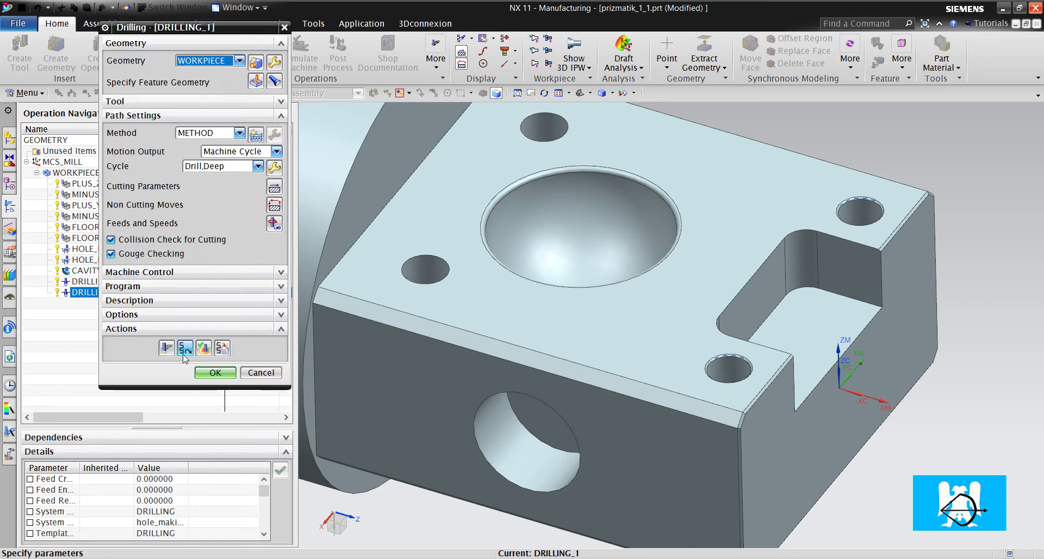
left_click(179, 352)
middle_click(355, 274)
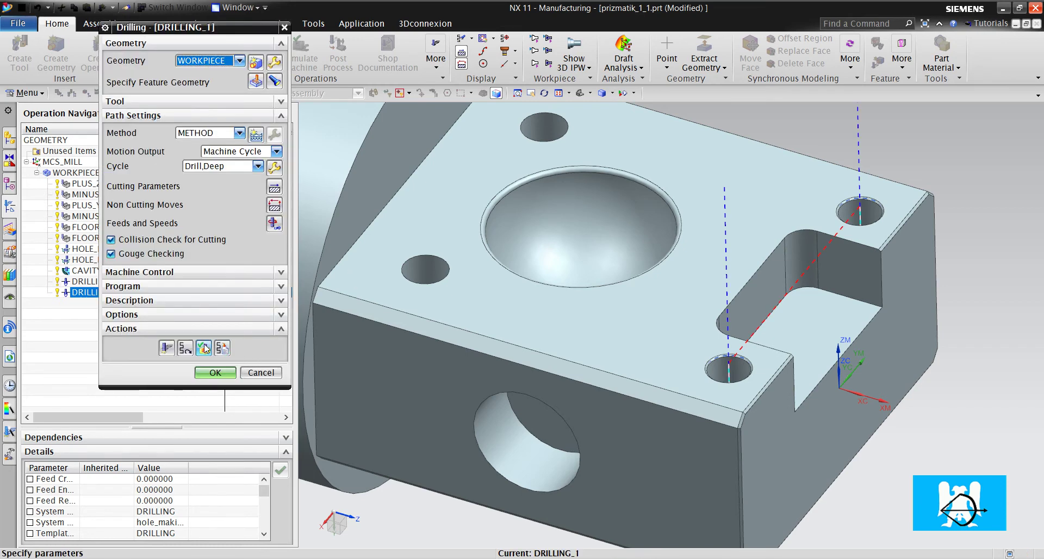
left_click(204, 347)
left_click(198, 469)
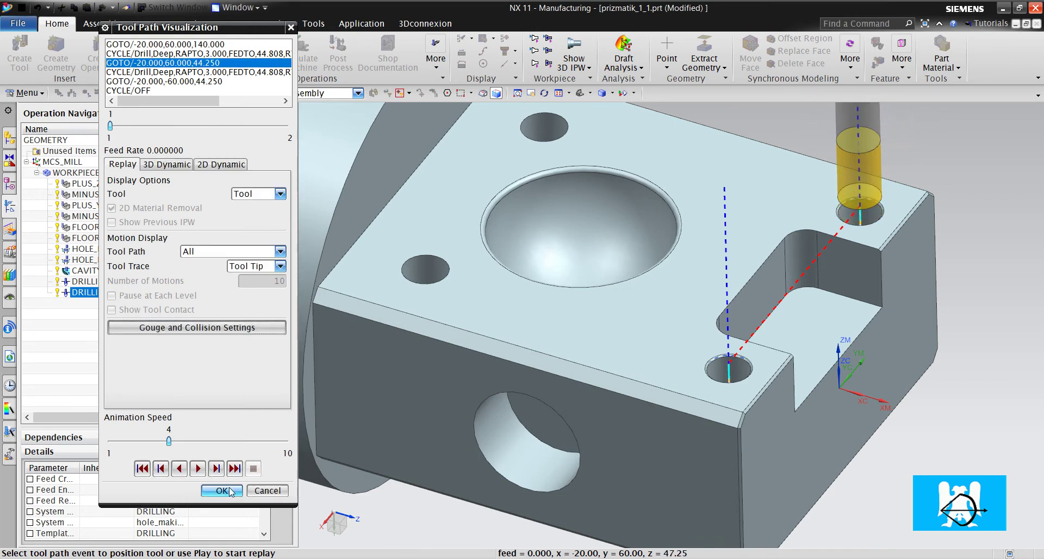
Accept DRILLING_1 and create a tapping operation with the M20 (Tap) tool
left_click(223, 491)
left_click(215, 373)
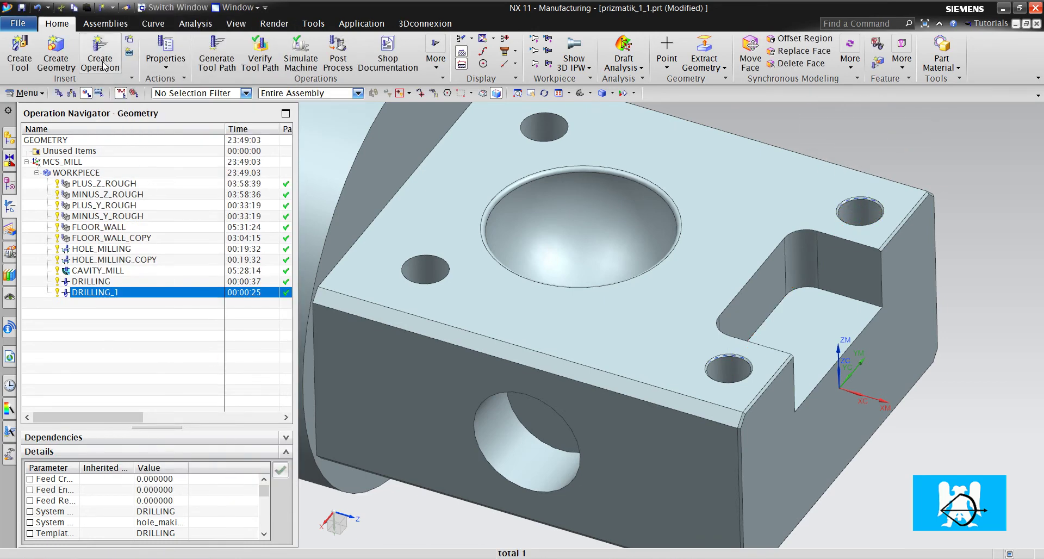
left_click(89, 49)
left_click(240, 102)
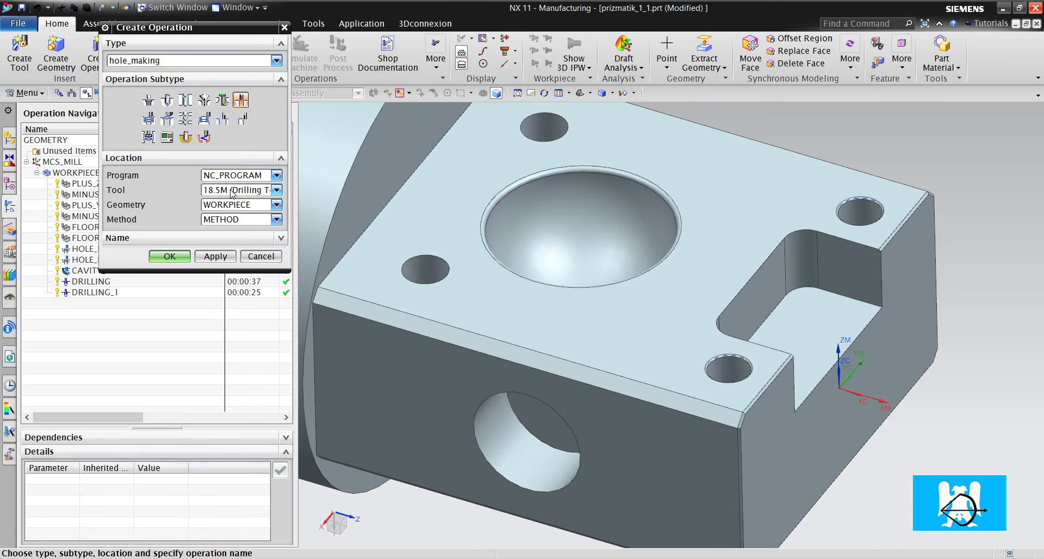
left_click(233, 191)
left_click(221, 295)
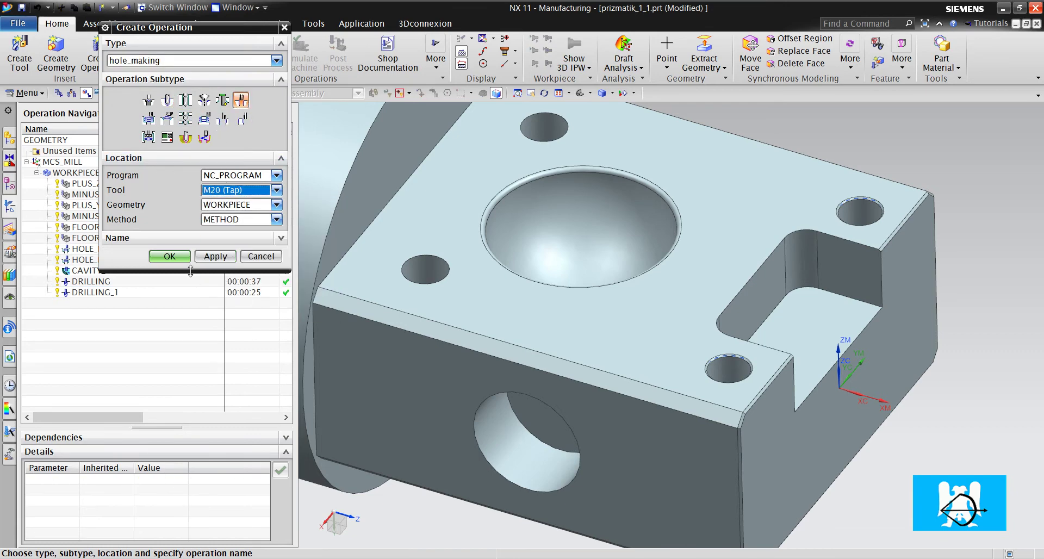
left_click(170, 256)
Select the threaded hole, turn off collision and gouge checking, and generate the tapping path
left_click(255, 82)
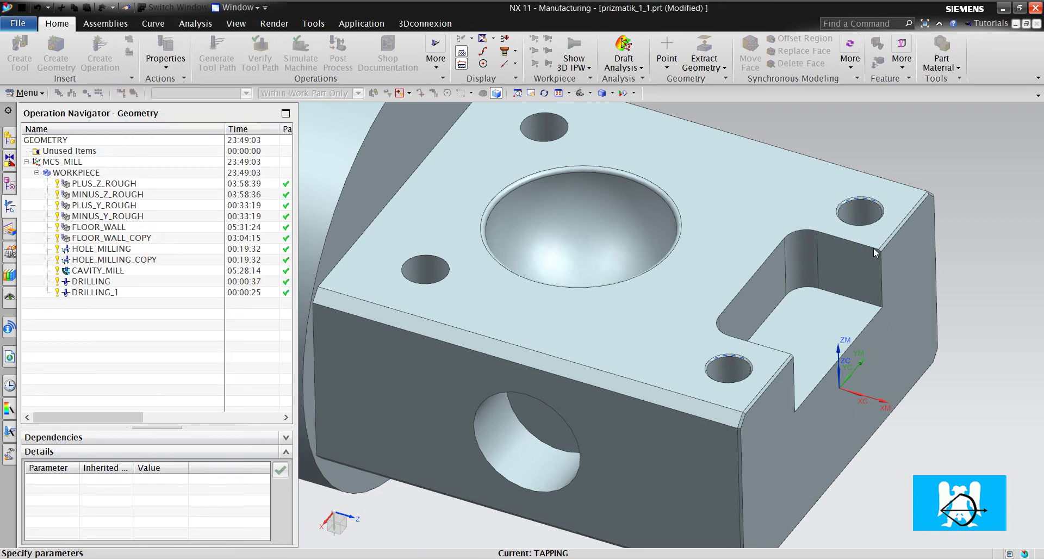
left_click(860, 210)
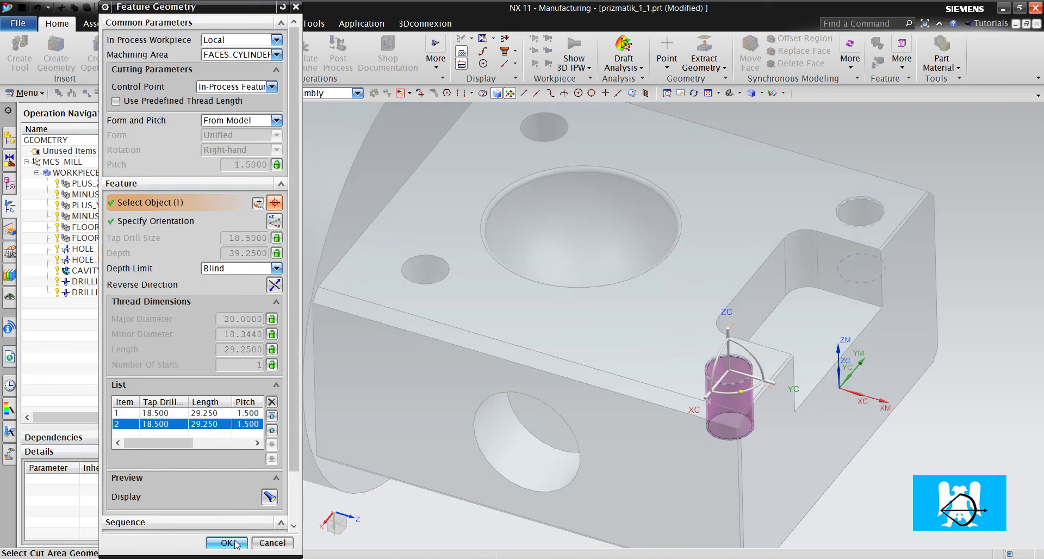
left_click(234, 542)
left_click(167, 327)
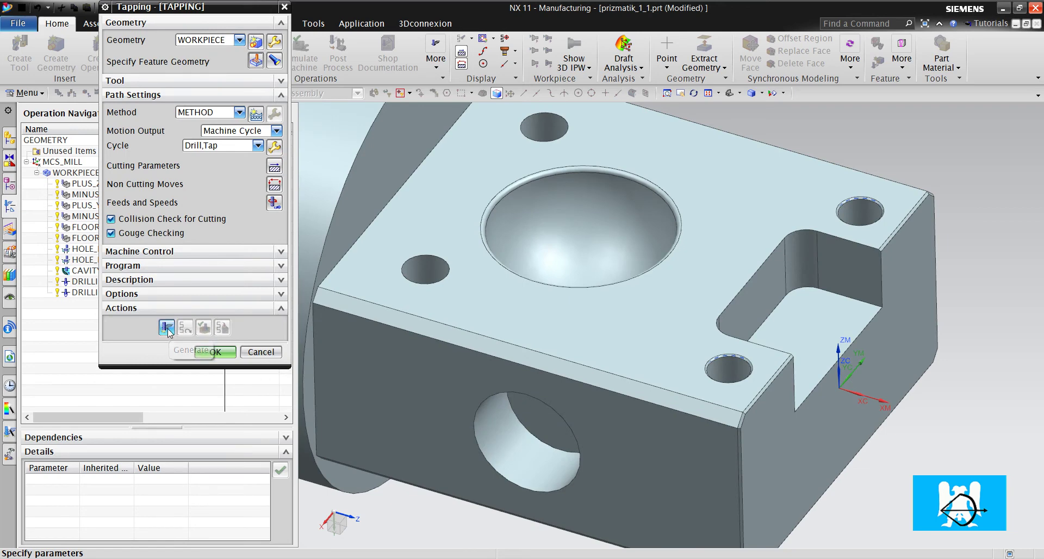
left_click(177, 218)
left_click(167, 233)
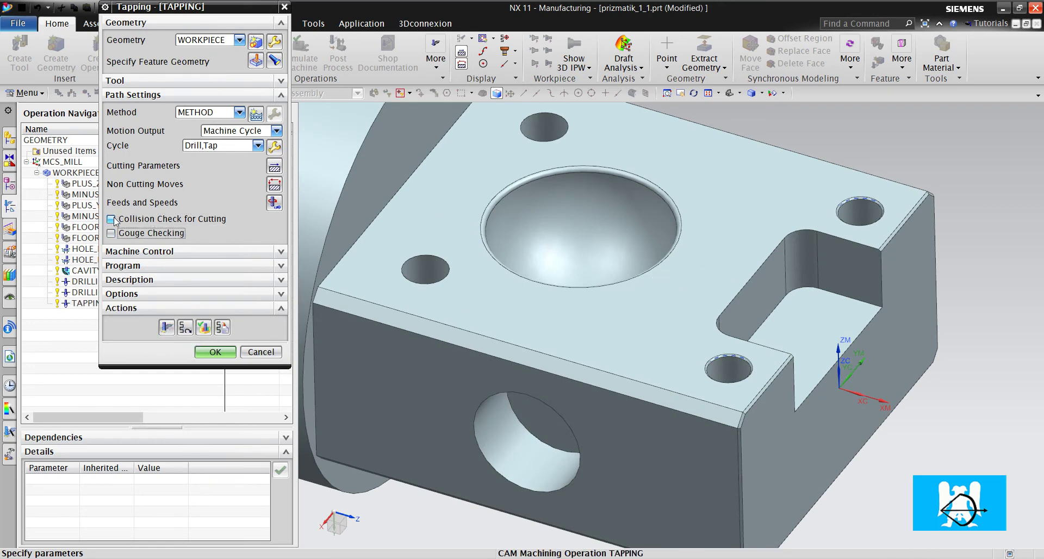
left_click(166, 327)
middle_click_drag(610, 226, 811, 201)
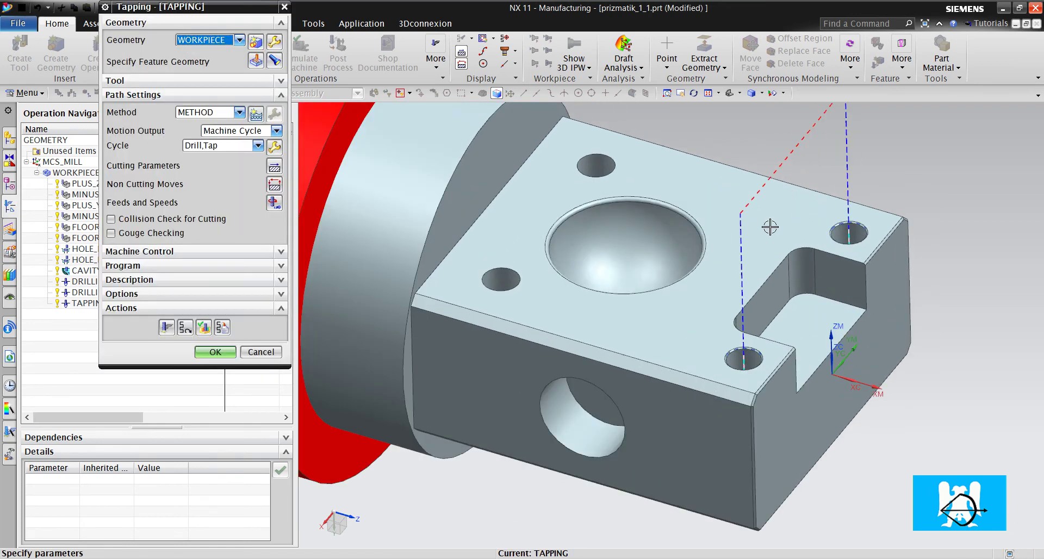
left_click(214, 353)
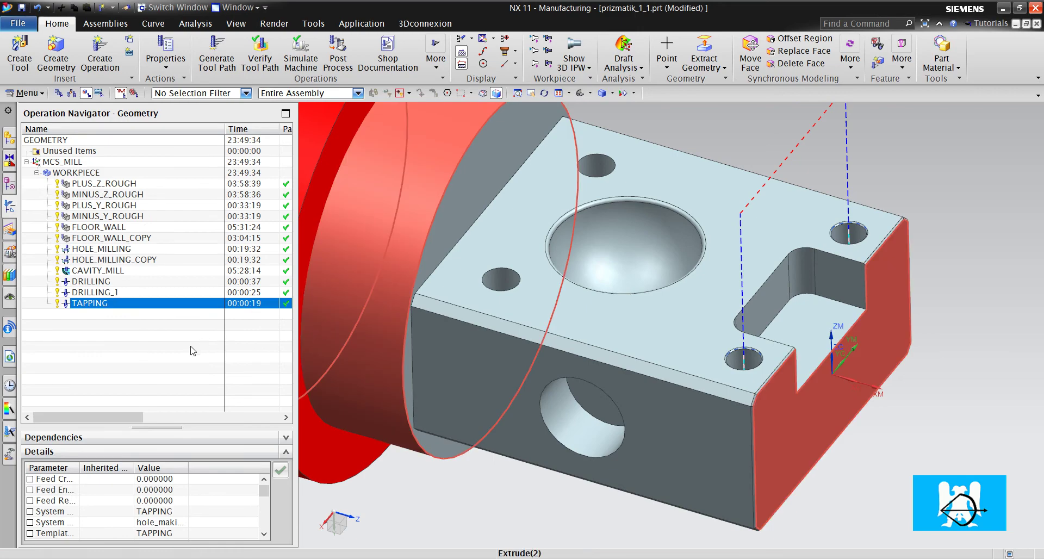
middle_click_drag(617, 350, 636, 396)
scroll(706, 266, "down", 5)
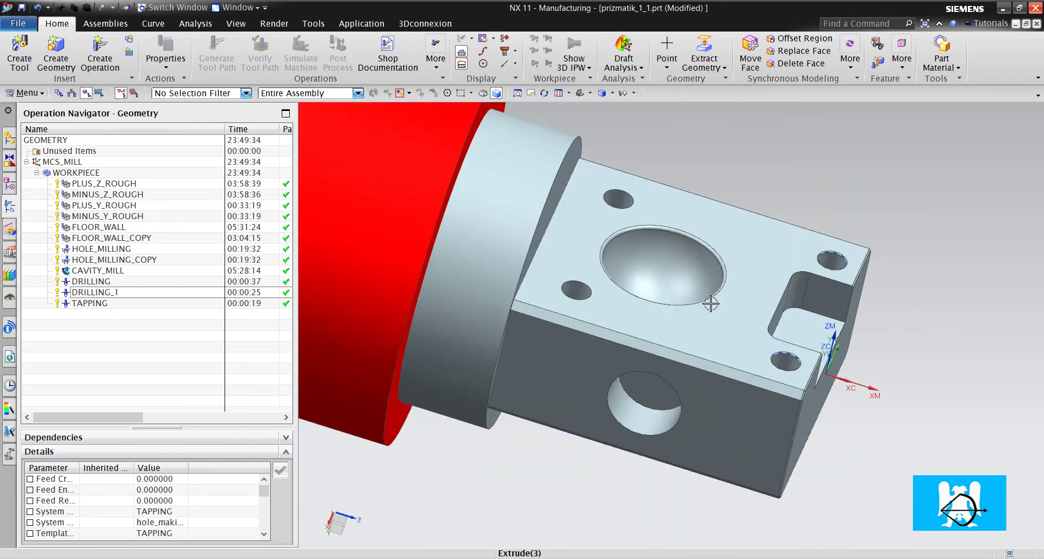
middle_click_drag(728, 268, 705, 271)
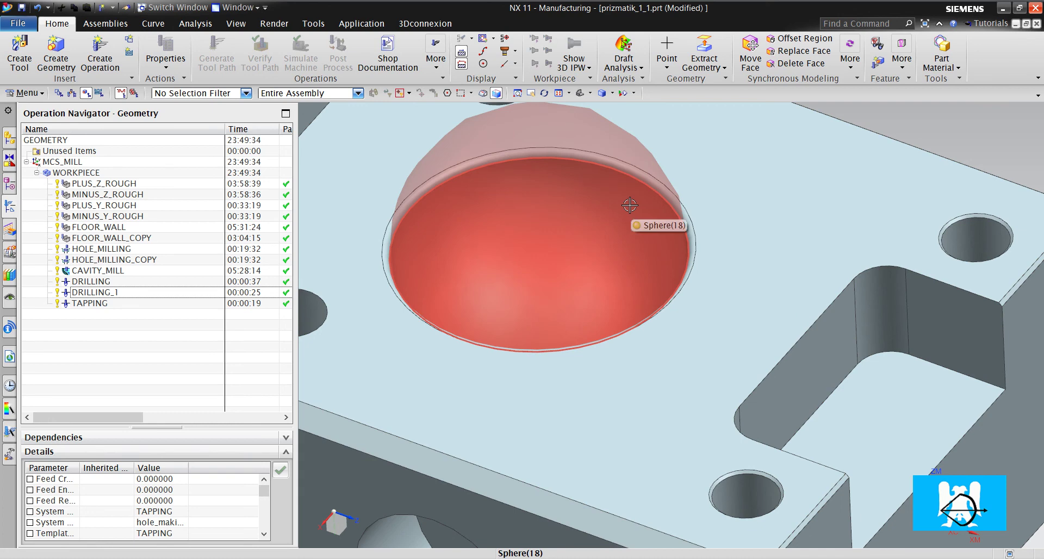
scroll(799, 205, "up", 5)
middle_click_drag(799, 205, 791, 212)
scroll(783, 212, "up", 4)
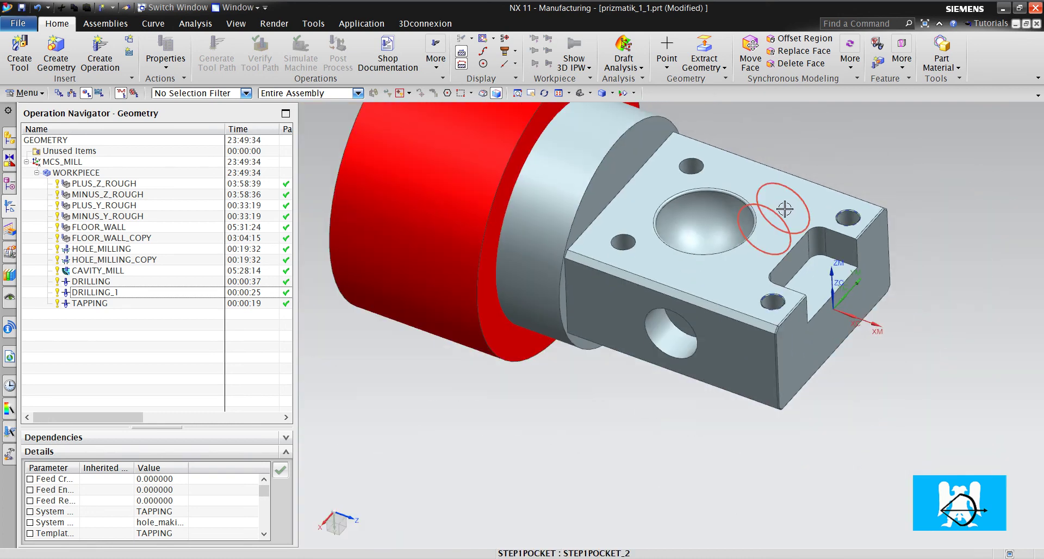
scroll(718, 171, "down", 3)
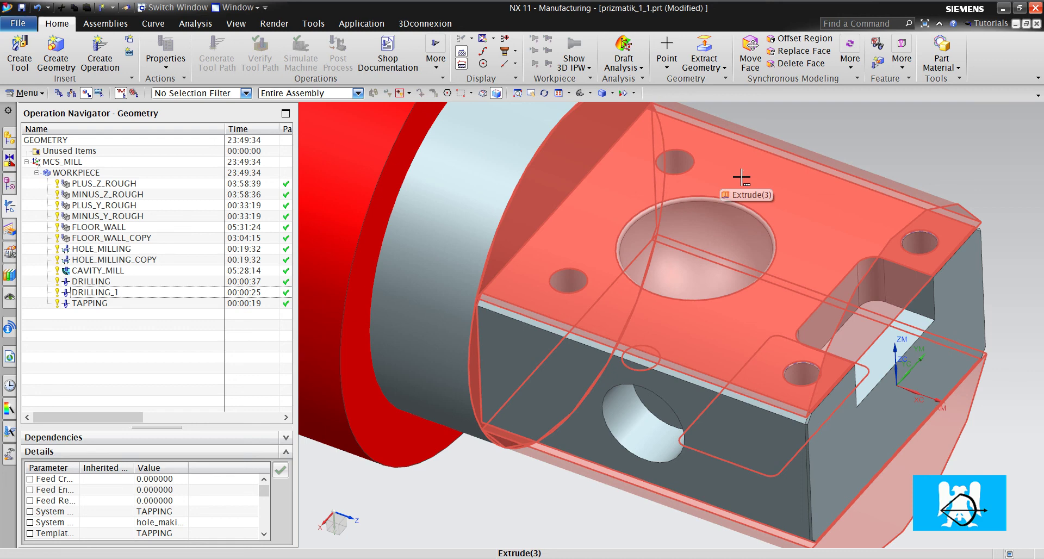
scroll(740, 178, "up", 3)
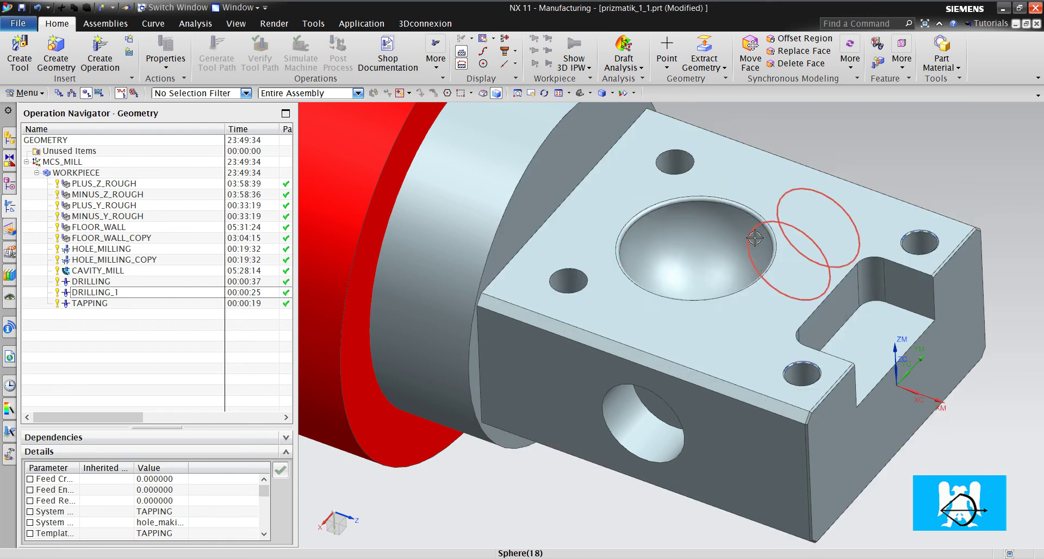
scroll(975, 198, "up", 2)
scroll(975, 198, "down", 2)
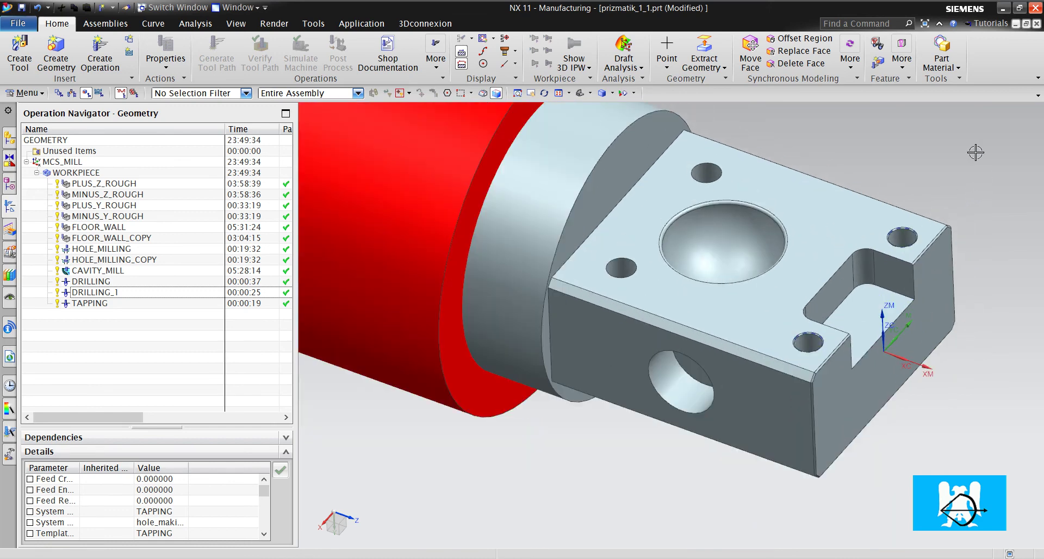
scroll(959, 143, "down", 3)
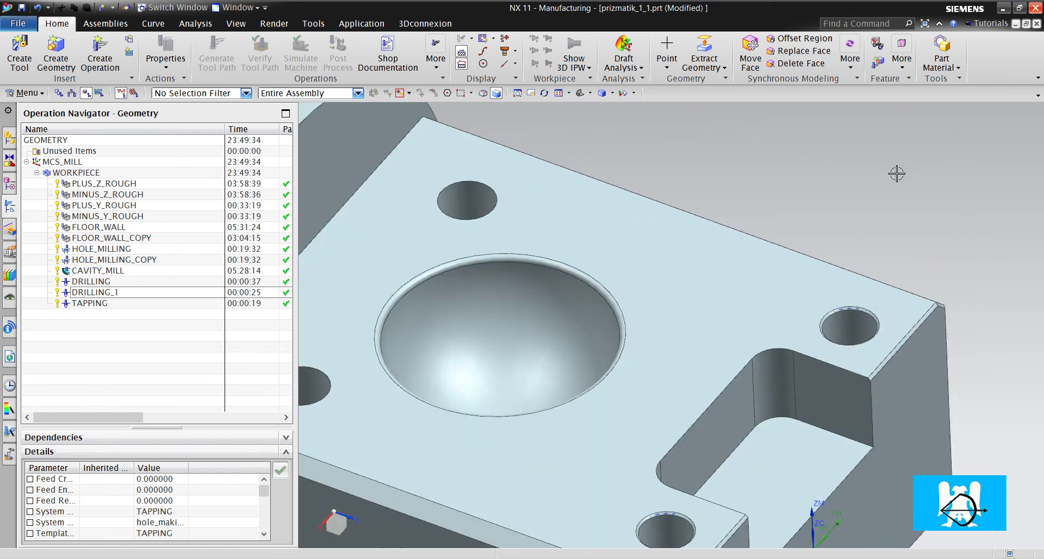
scroll(896, 174, "up", 2)
key("F9")
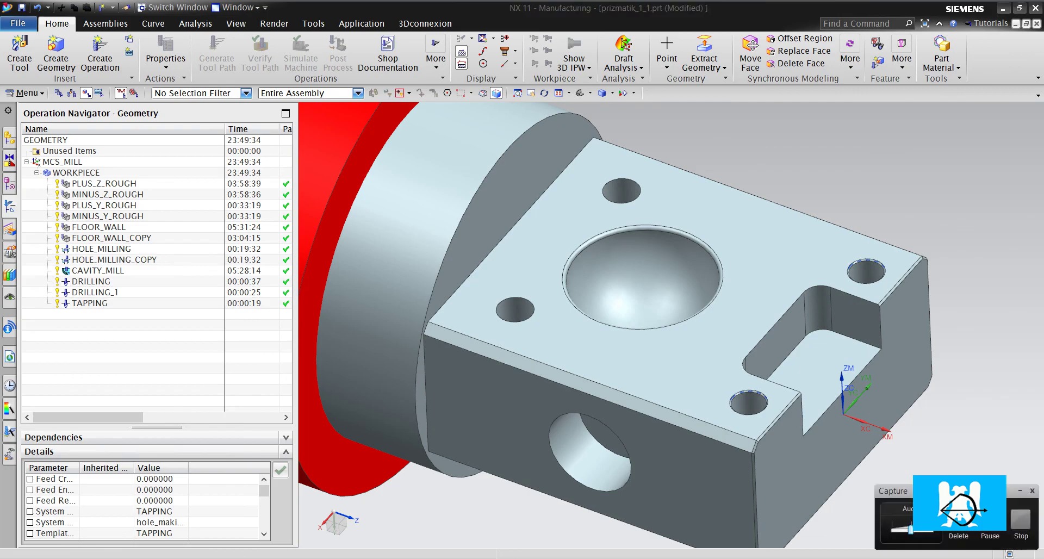